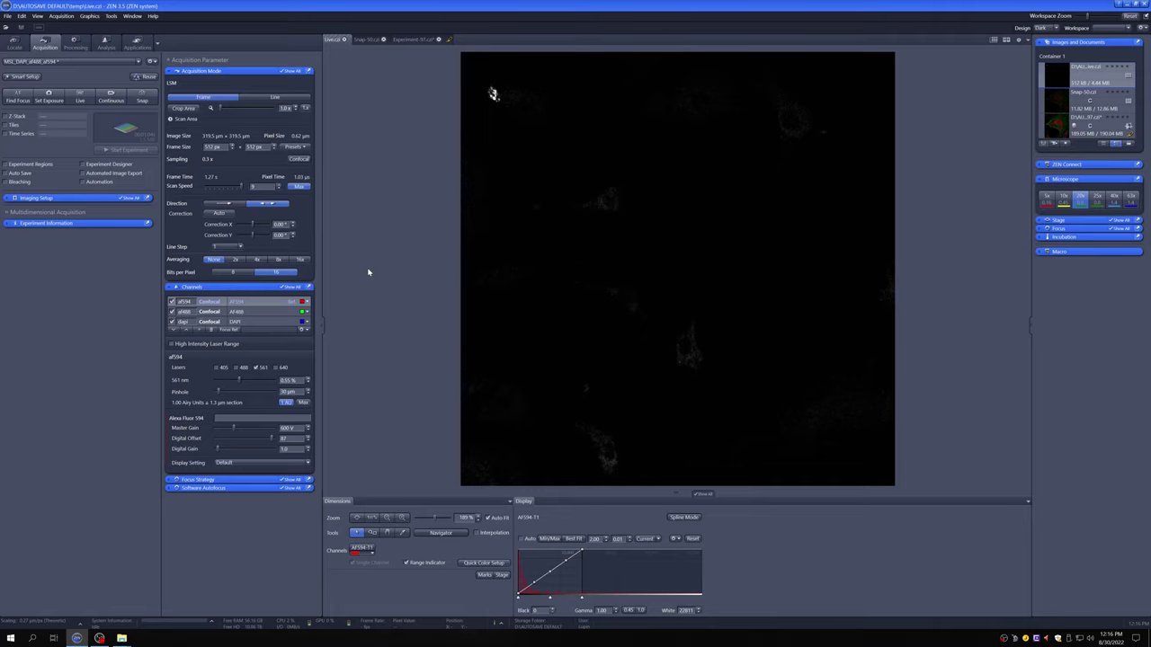
- Enable Tiles under Smart Setup, glance at Position Arrays, and return to Single Positions
left_click(6, 126)
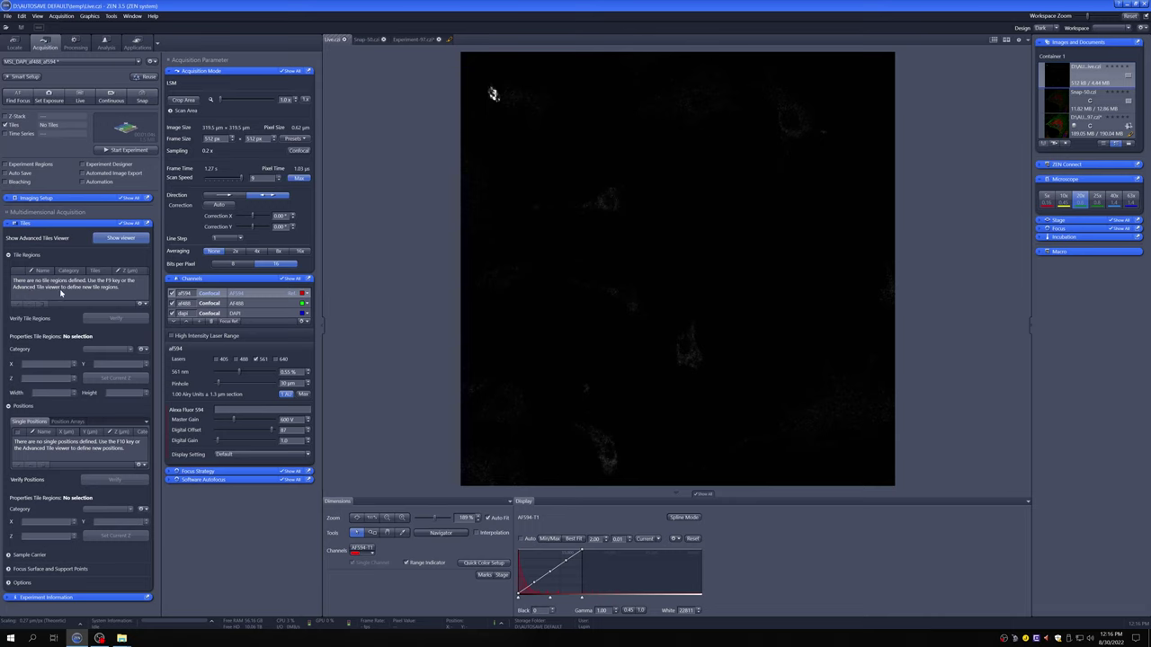
left_click(63, 422)
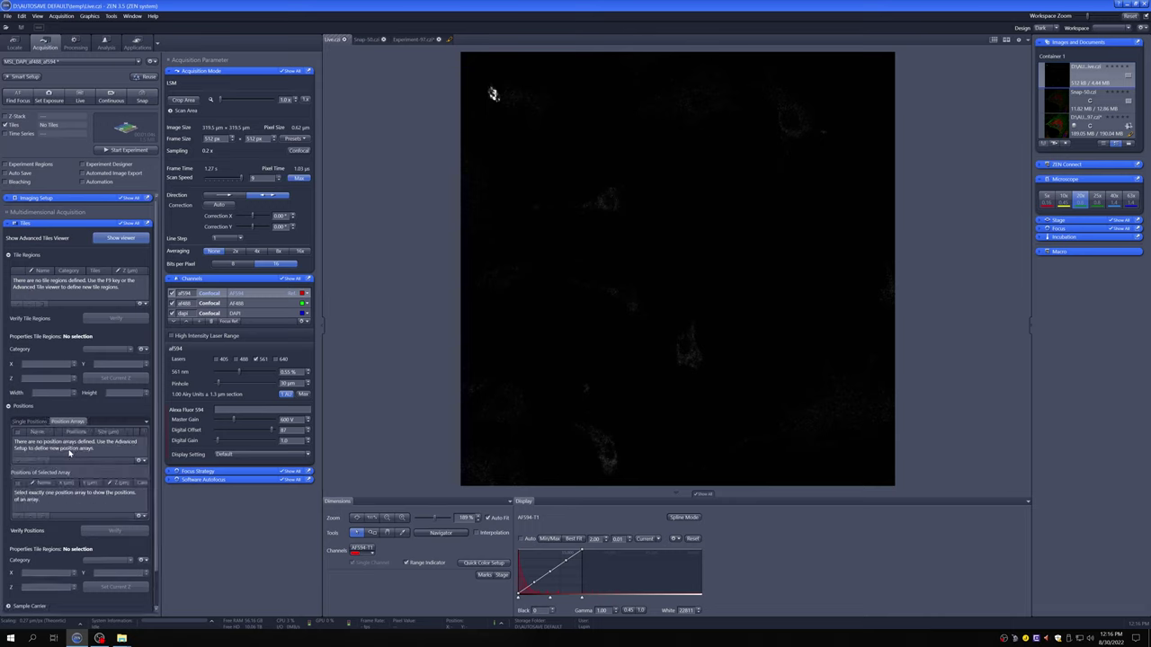
left_click(31, 423)
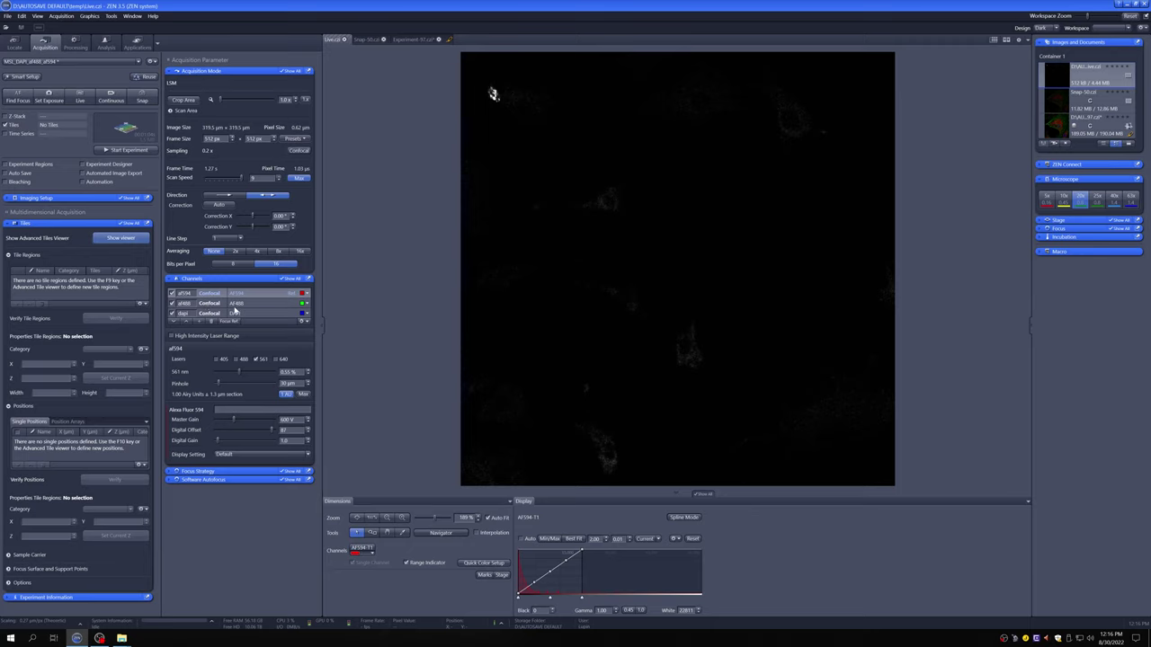
- Run a live scan of the af488 channel with Range Indicator on, then stop it
left_click(236, 308)
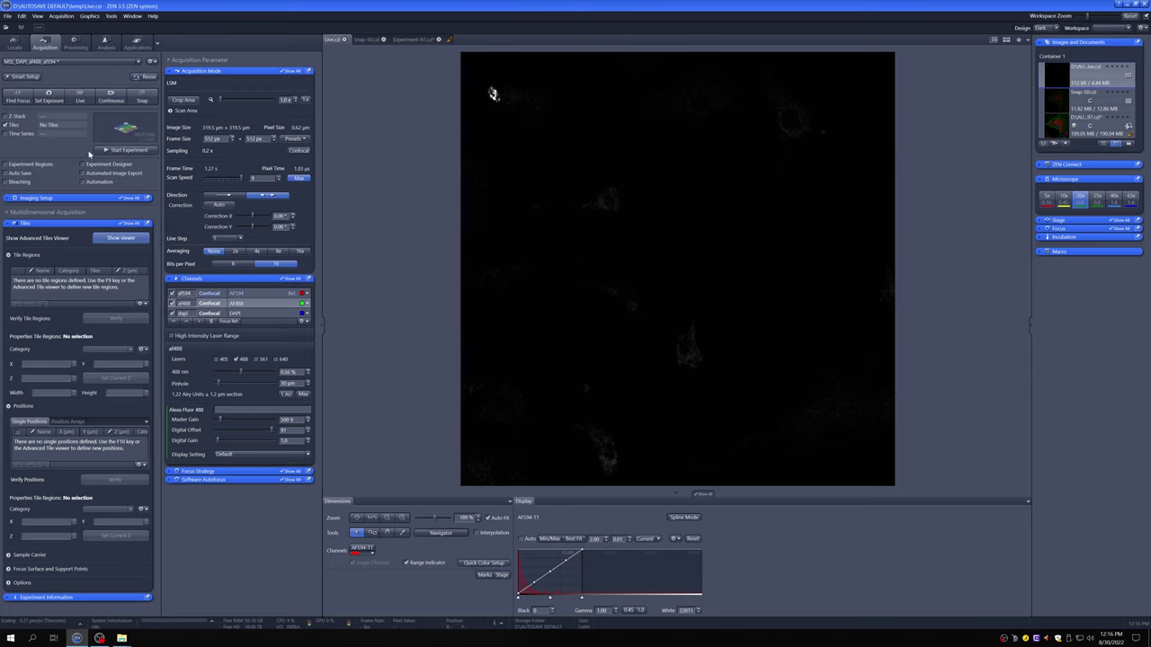
left_click(87, 104)
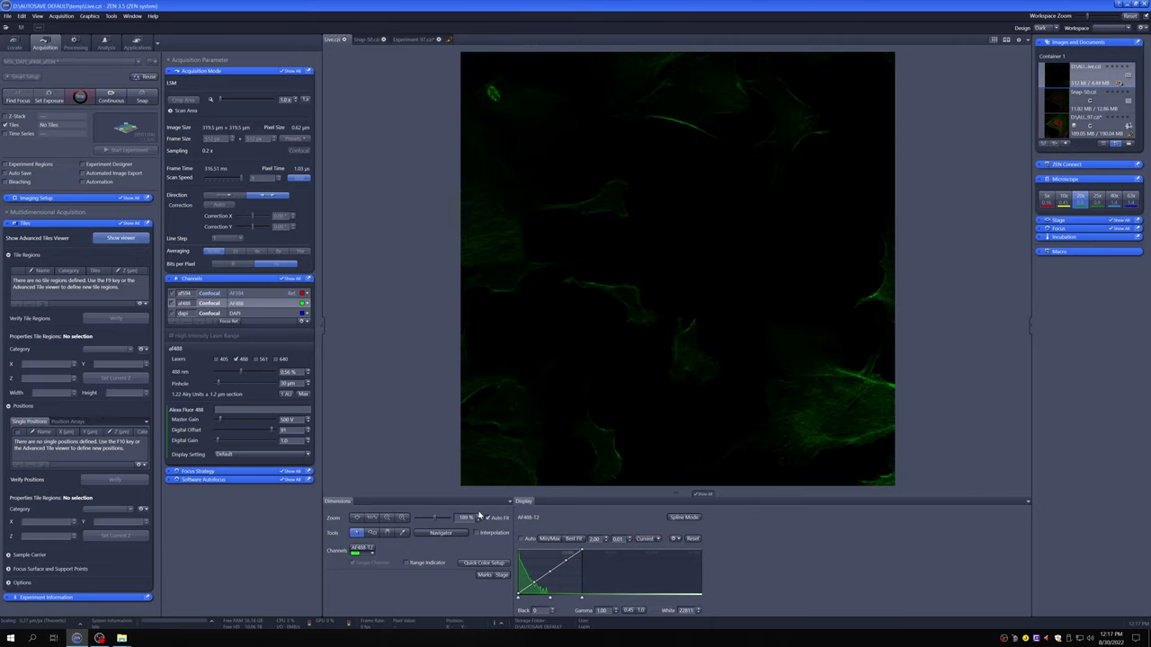
left_click(434, 566)
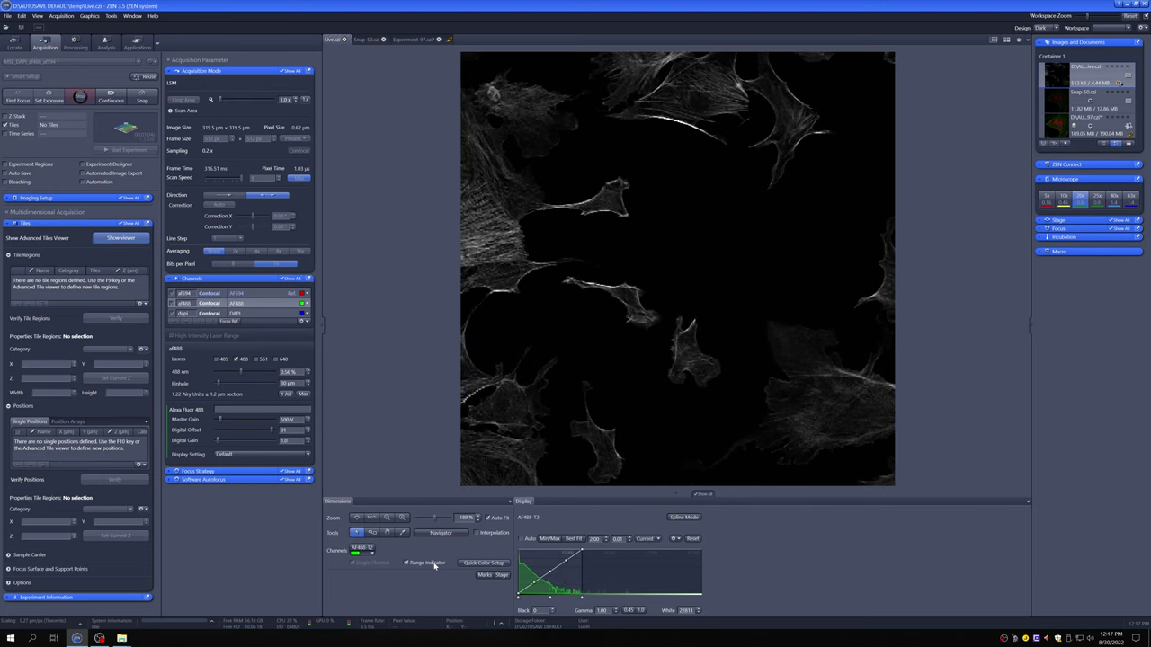
left_click(80, 96)
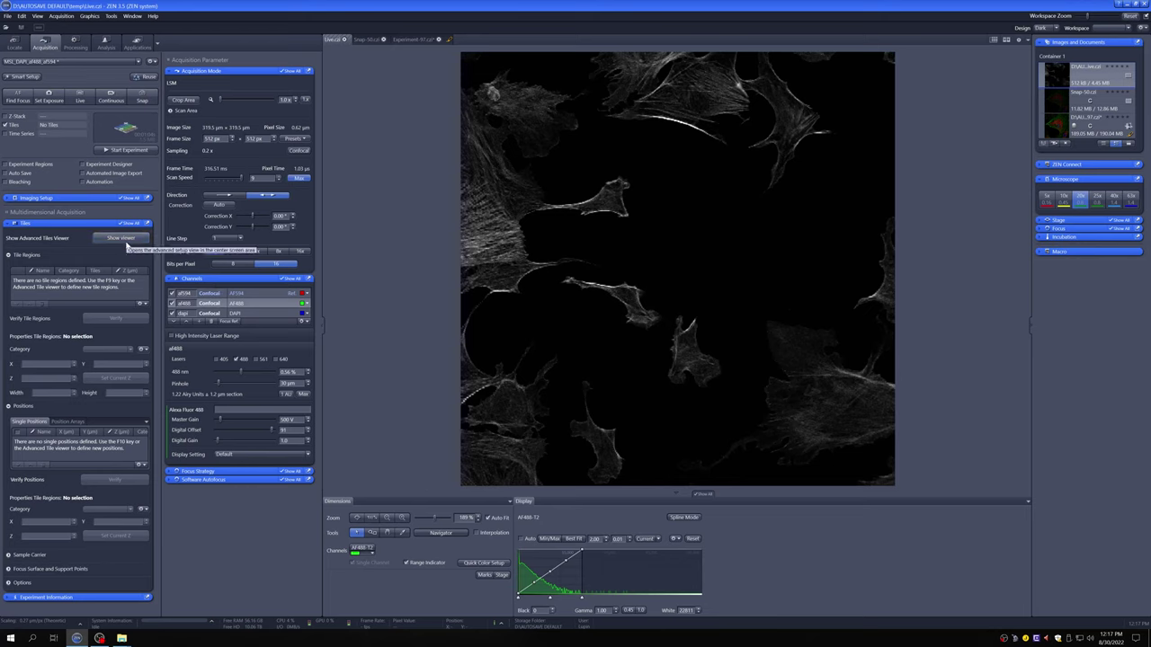
- Open the Tiles – Advanced Setup viewer with Show Viewer
left_click(127, 246)
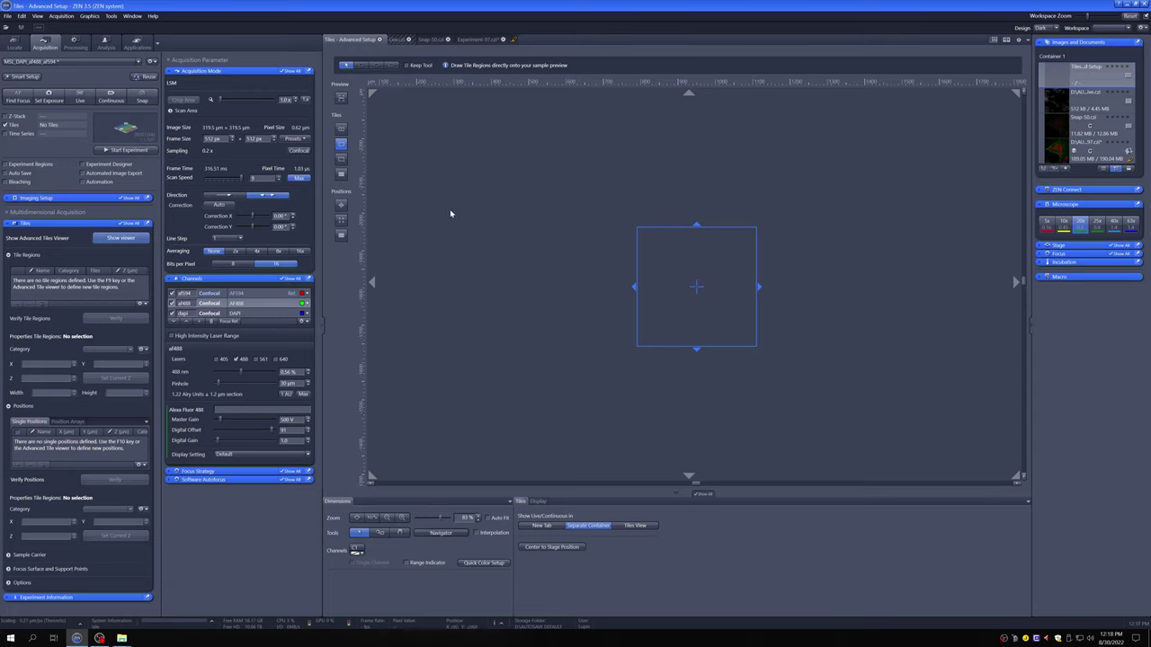
- Cycle through the four tile-definition tools, ending on Select Sample Carrier
left_click(342, 129)
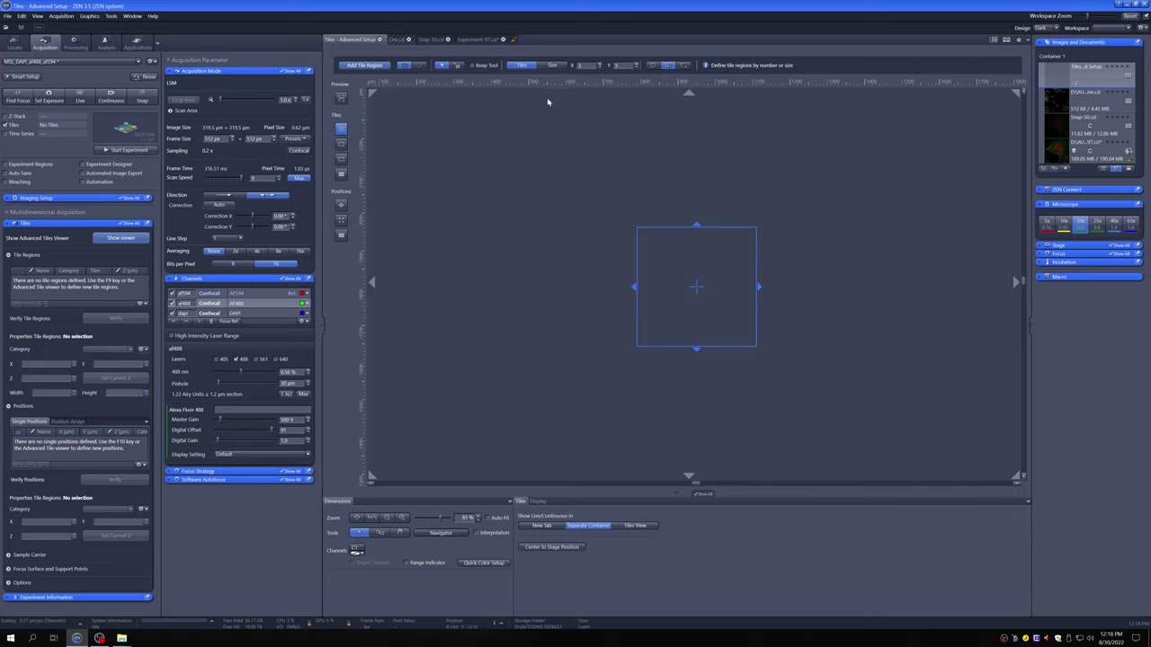
left_click(346, 144)
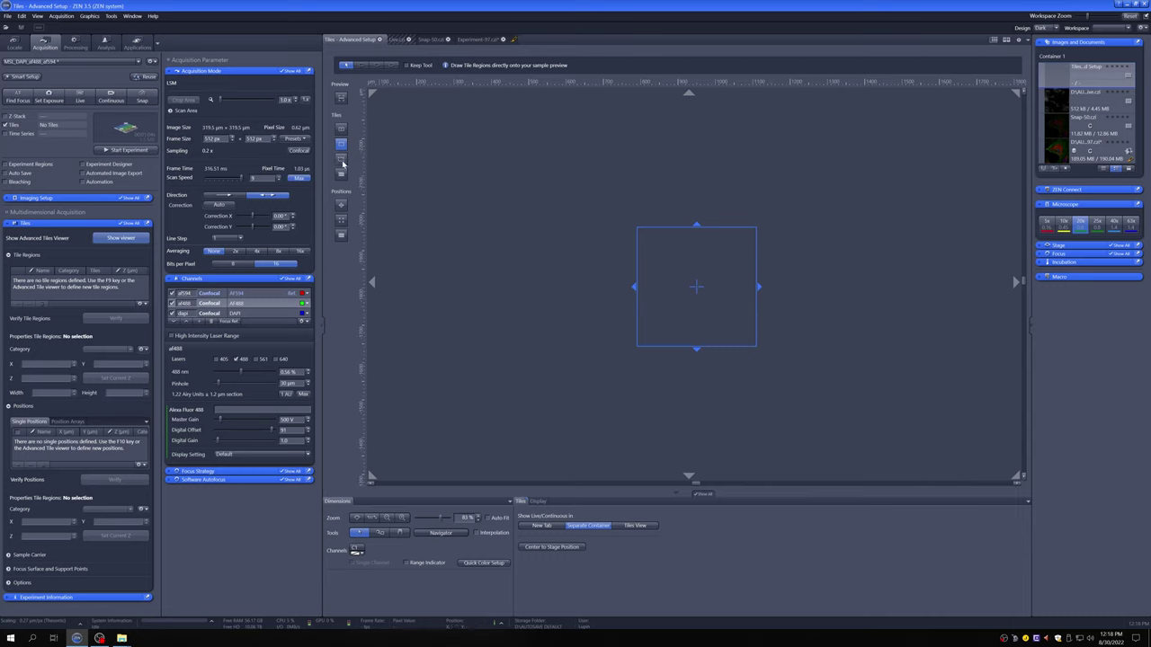
left_click(341, 158)
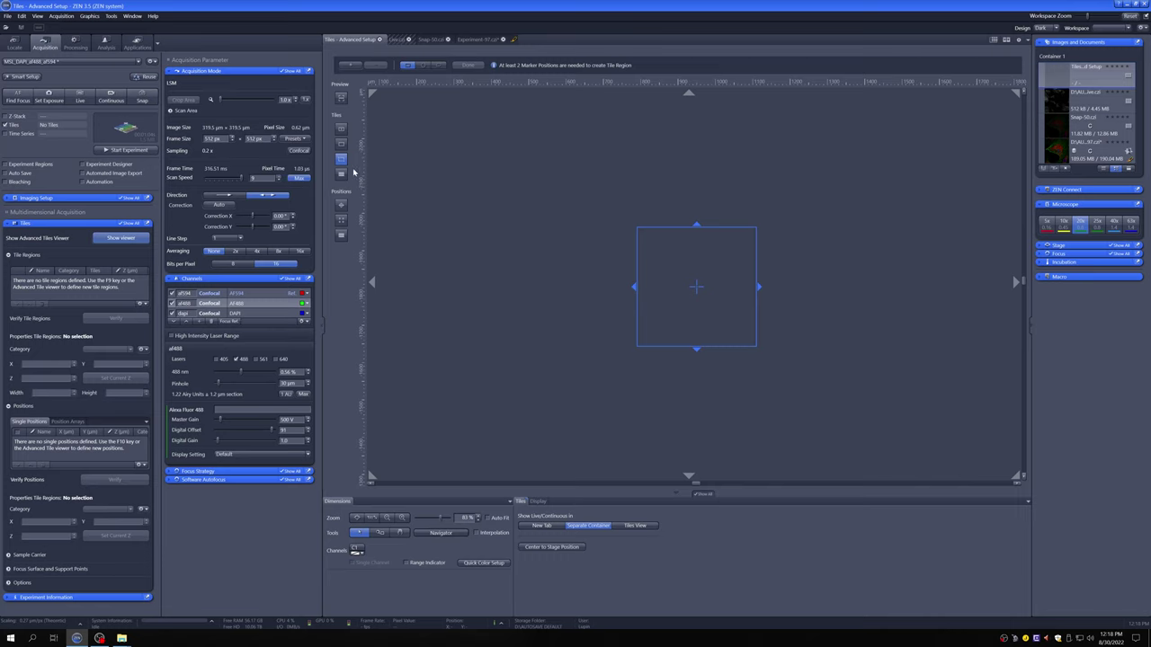
left_click(344, 175)
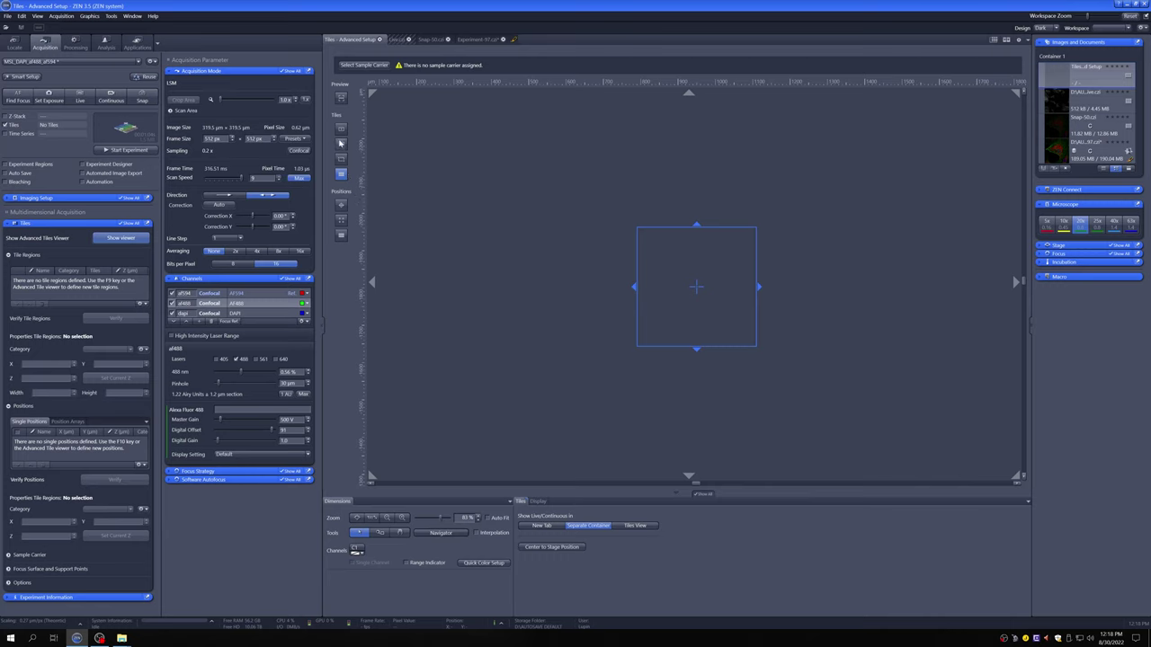
- With the tile-count tool, add a 3×3 tile region TR1 around the current field
left_click(341, 130)
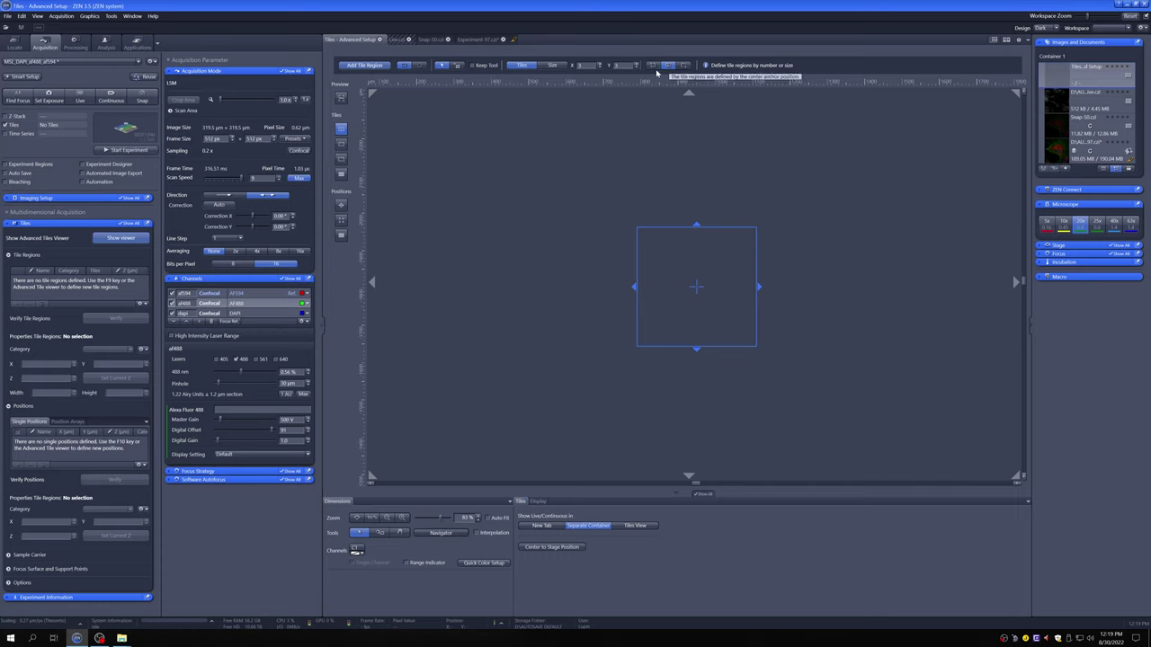
left_click(364, 64)
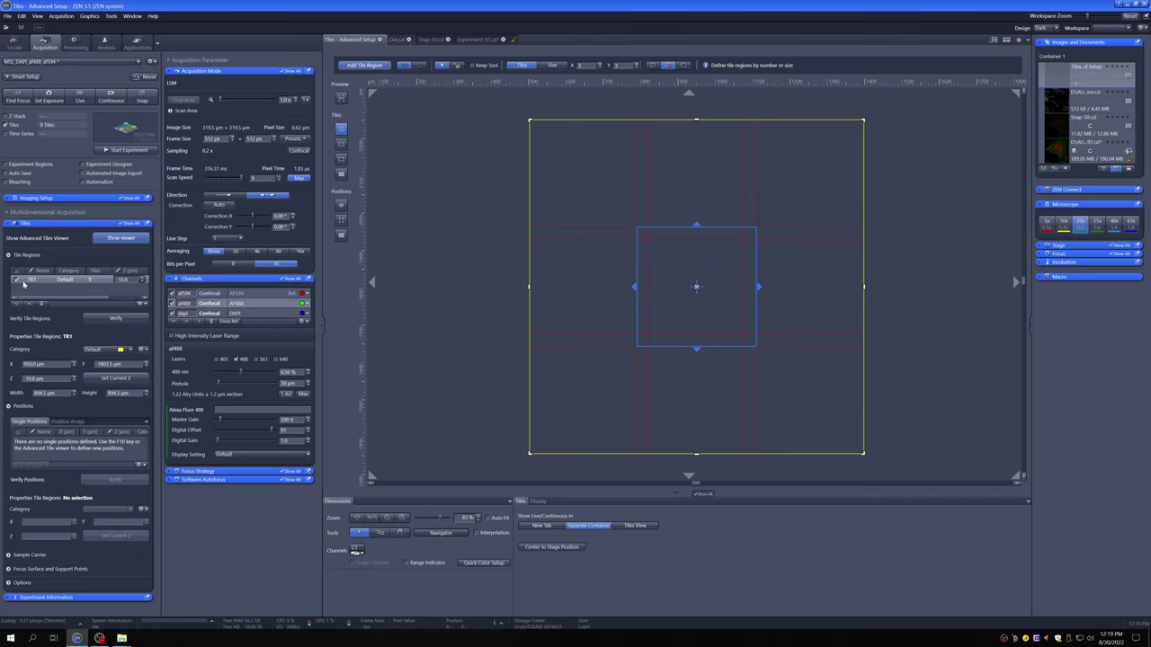
- Start the experiment to acquire the 9-tile scan into Experiment-98.czi
left_click(132, 153)
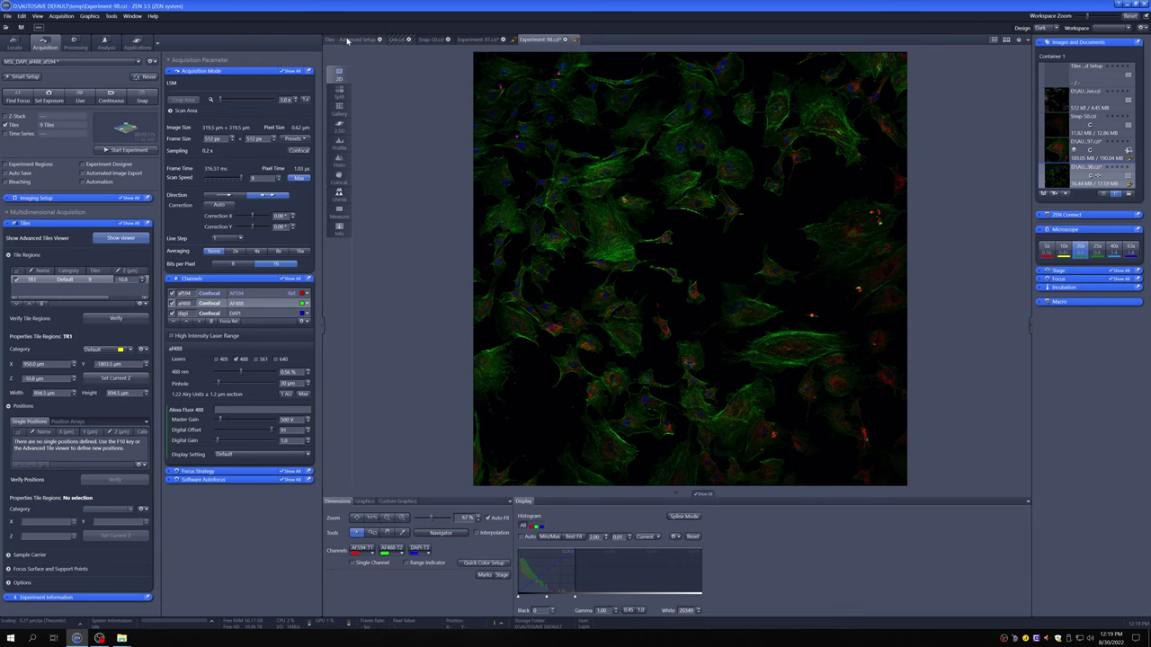
- Check the tile region layout, then return to the acquired tiled image and zoom it
left_click(349, 40)
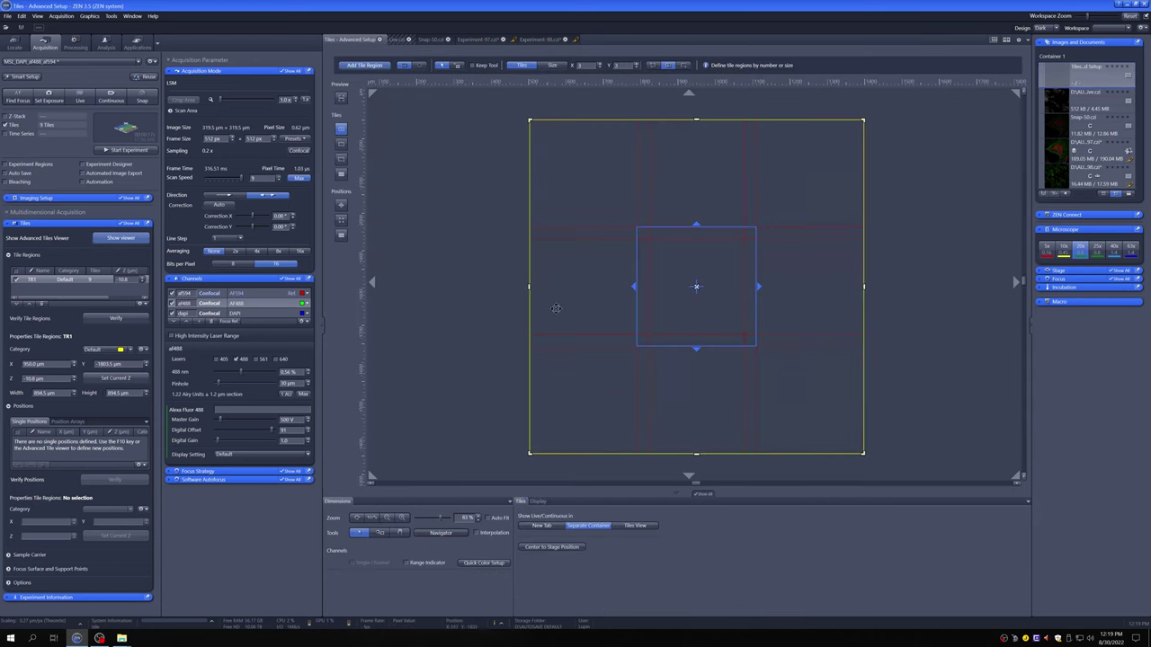
left_click(540, 39)
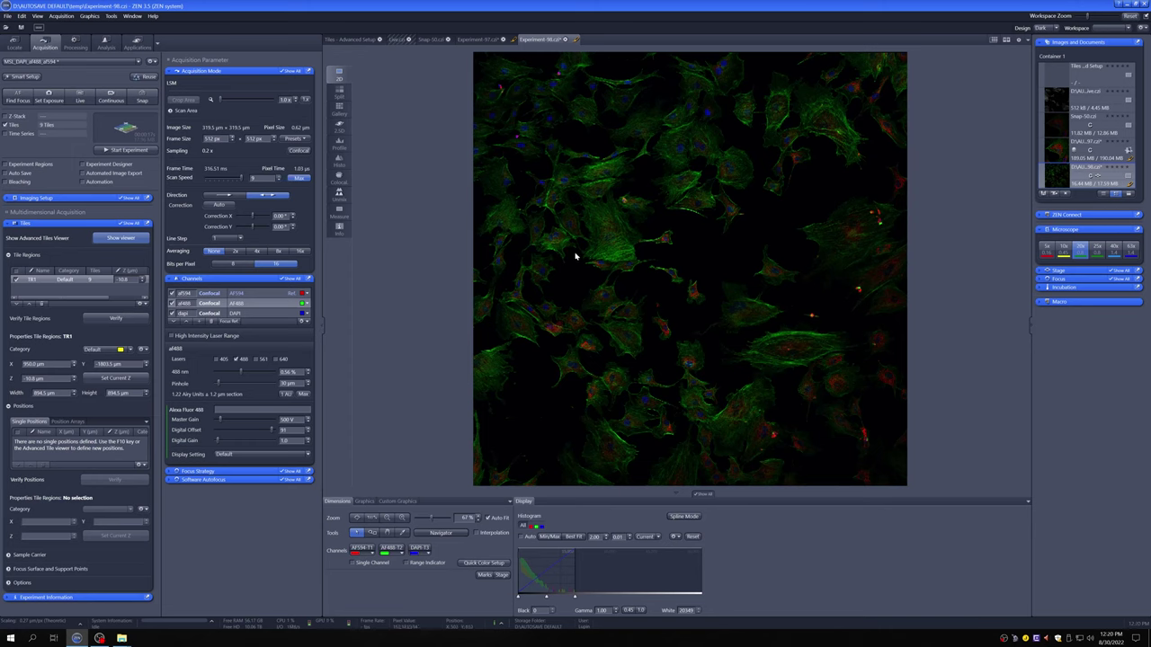
scroll(557, 193, "up", 3)
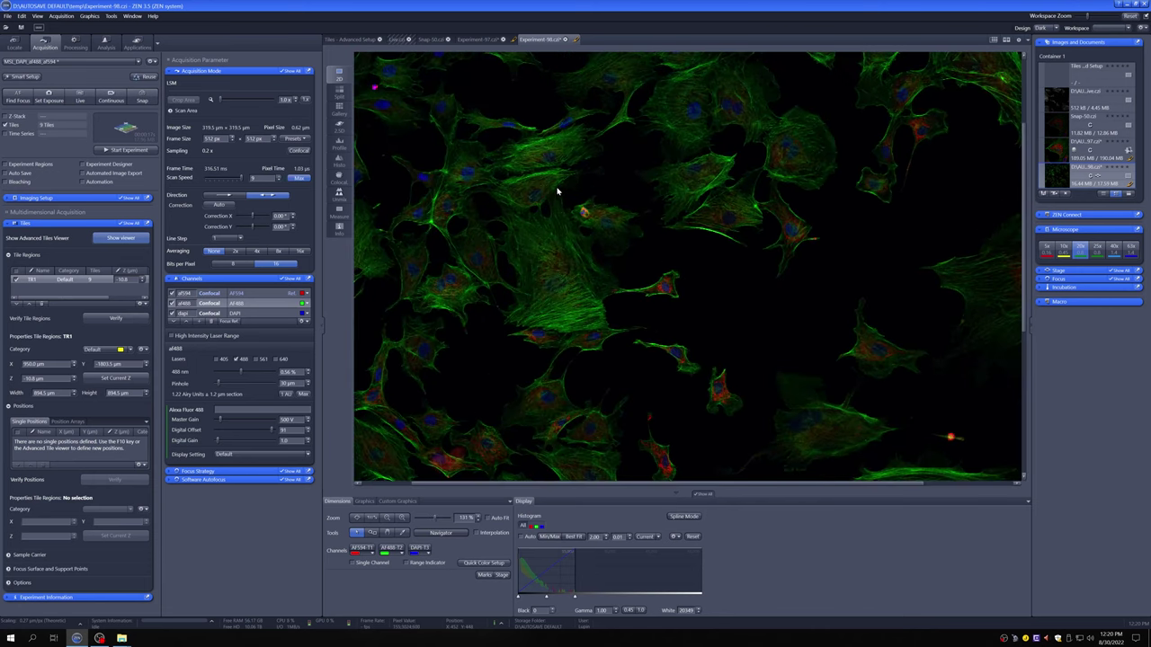
scroll(558, 193, "up", 3)
scroll(558, 192, "up", 1)
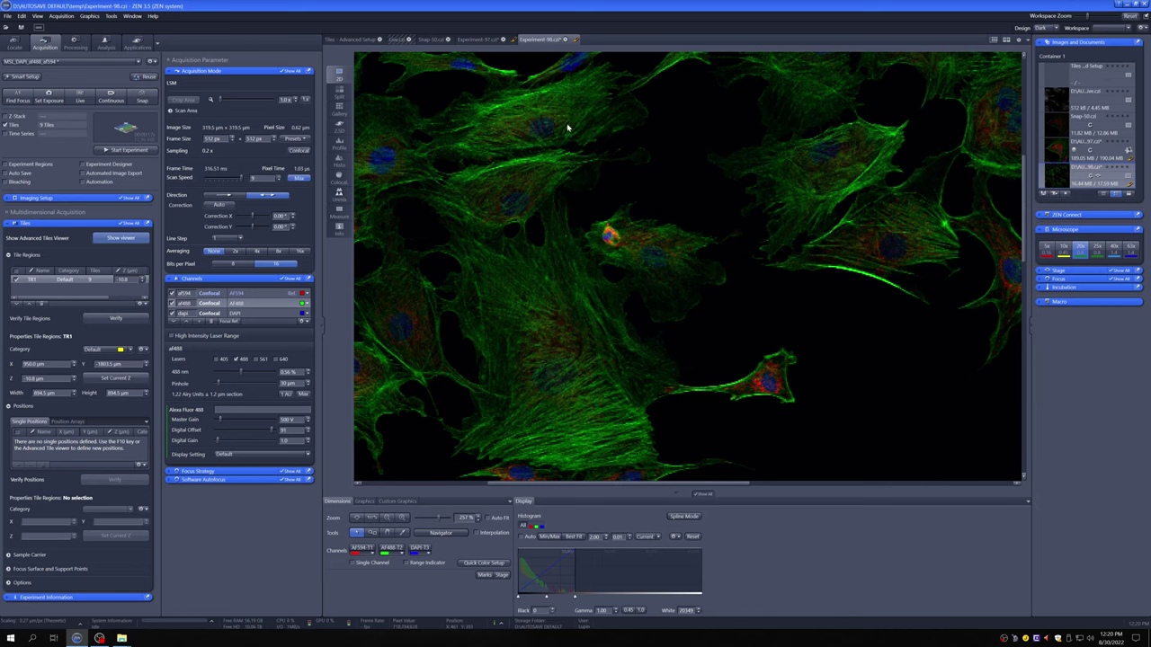
scroll(567, 126, "up", 1)
- Pan across the actin-stained cells, then zoom out to about 84% to see the full scan
left_click(386, 533)
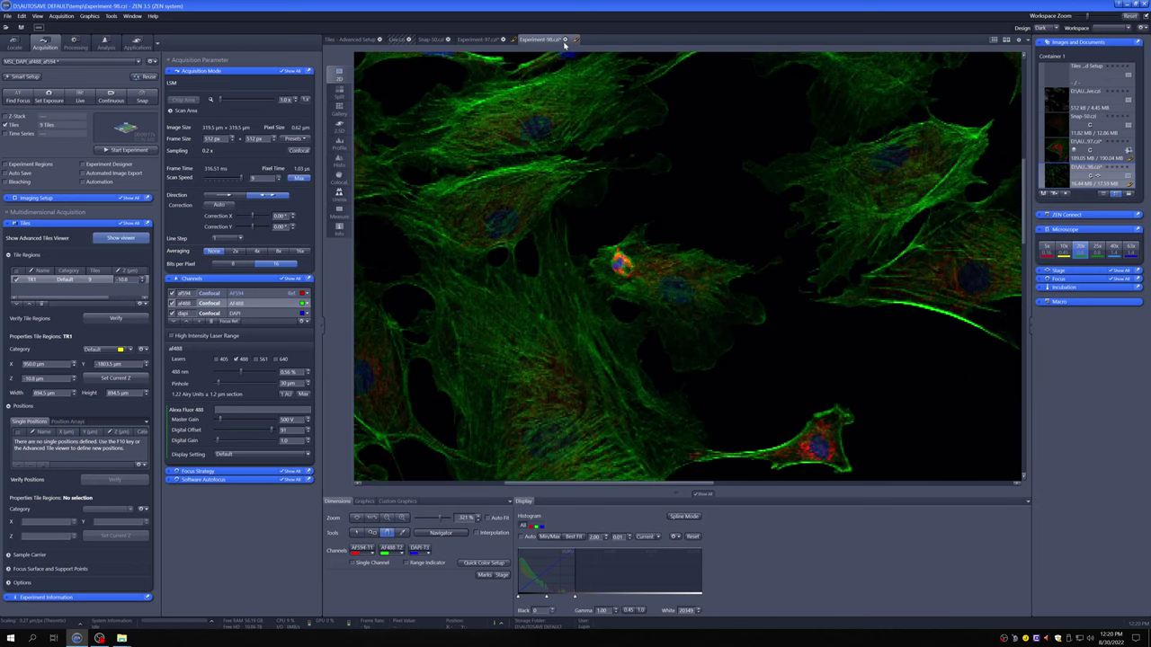
left_click_drag(572, 74, 541, 366)
left_click_drag(547, 94, 496, 195)
left_click_drag(451, 148, 506, 195)
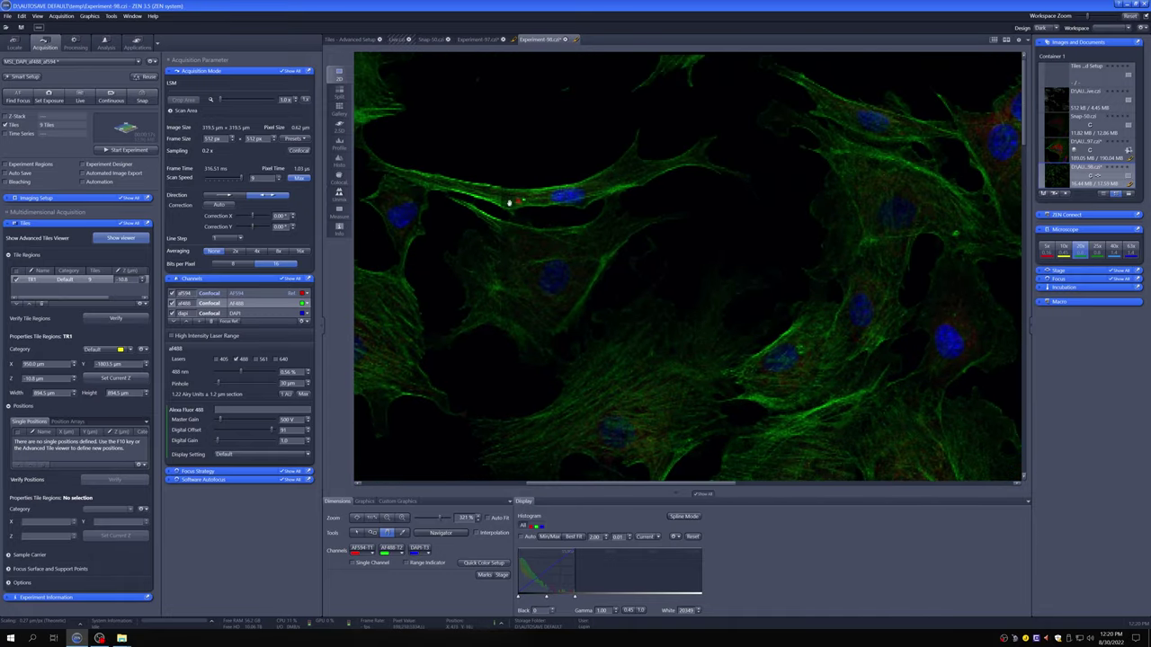
left_click_drag(824, 213, 406, 224)
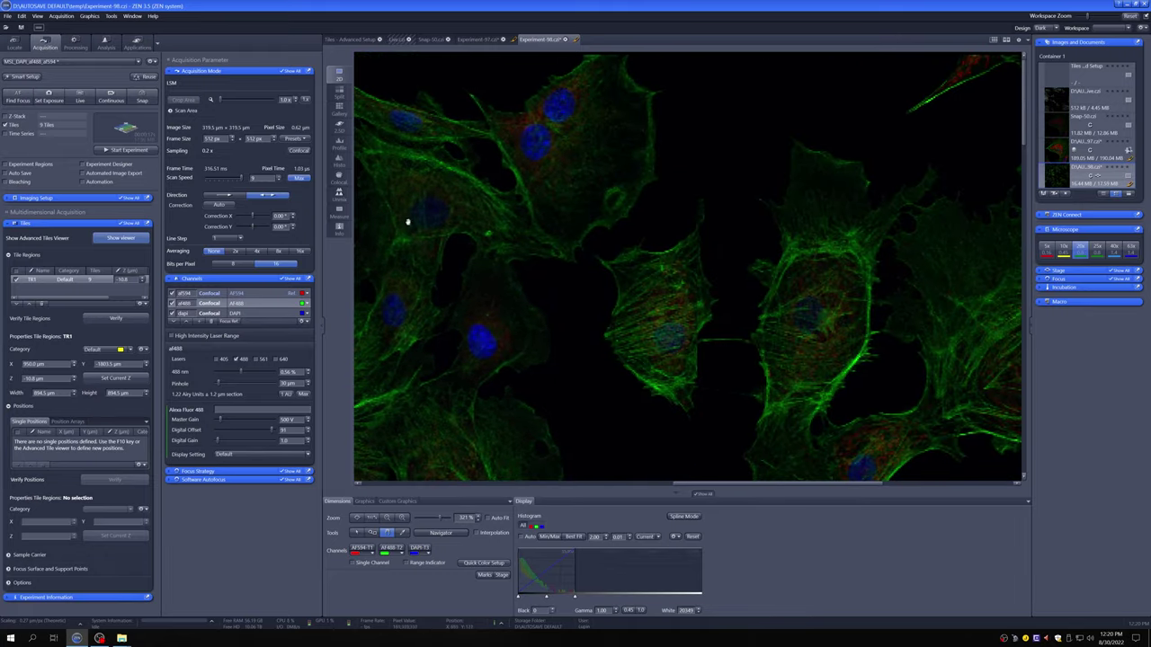
left_click_drag(909, 243, 765, 264)
scroll(764, 262, "down", 2)
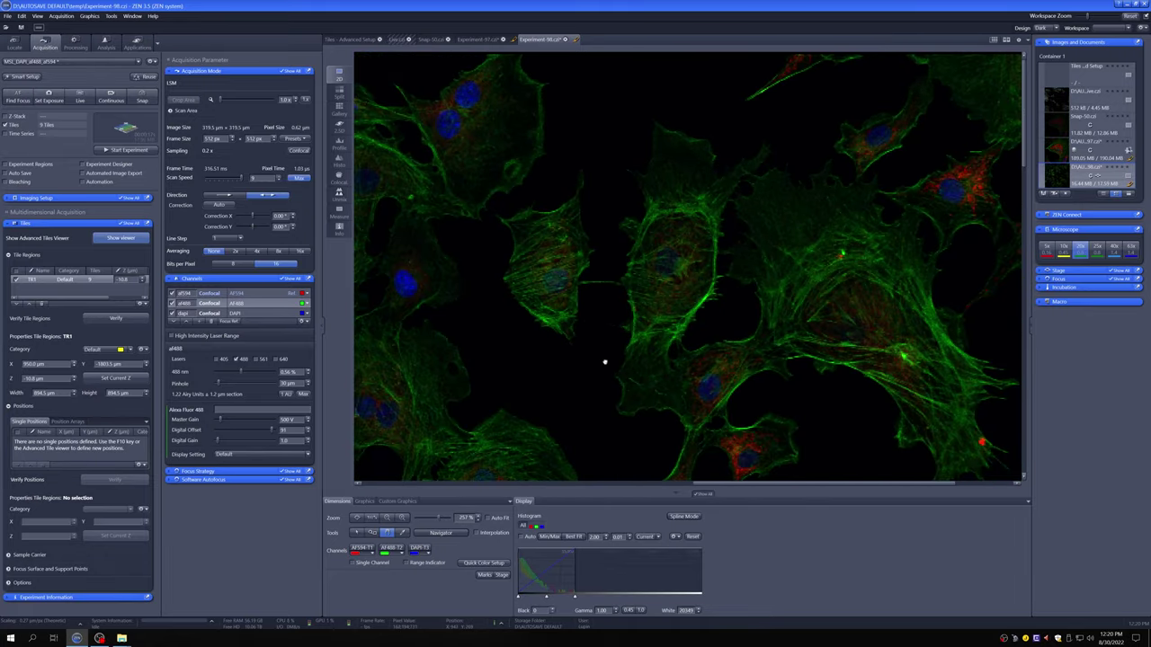
left_click_drag(605, 363, 626, 165)
left_click_drag(611, 288, 619, 69)
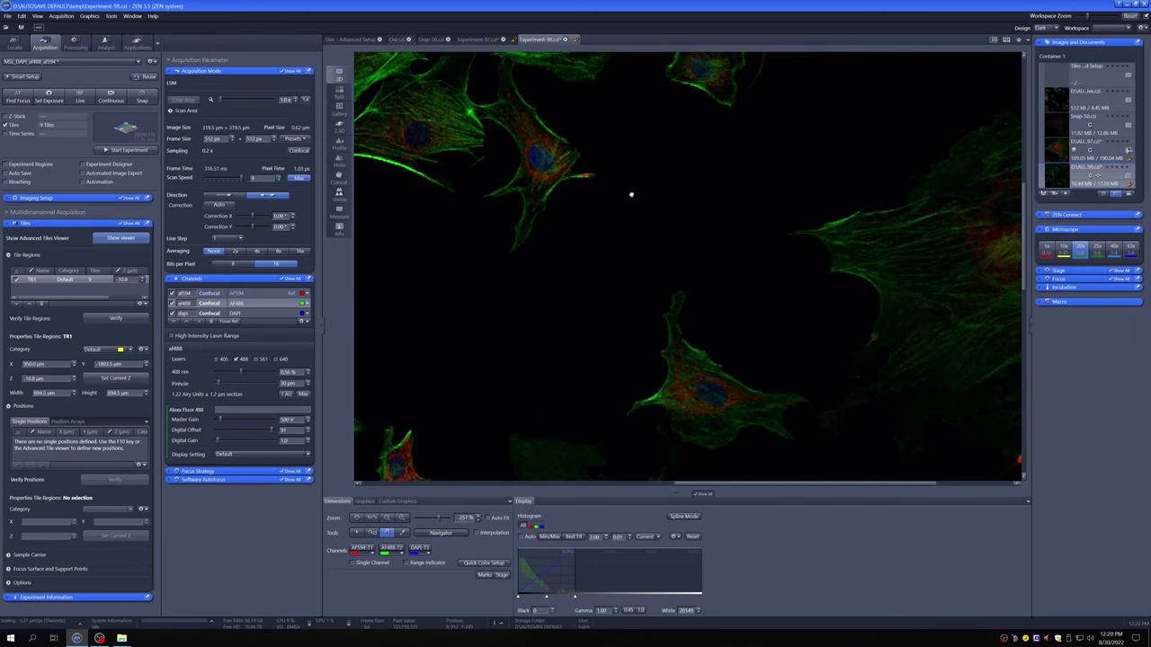
left_click_drag(644, 296, 645, 56)
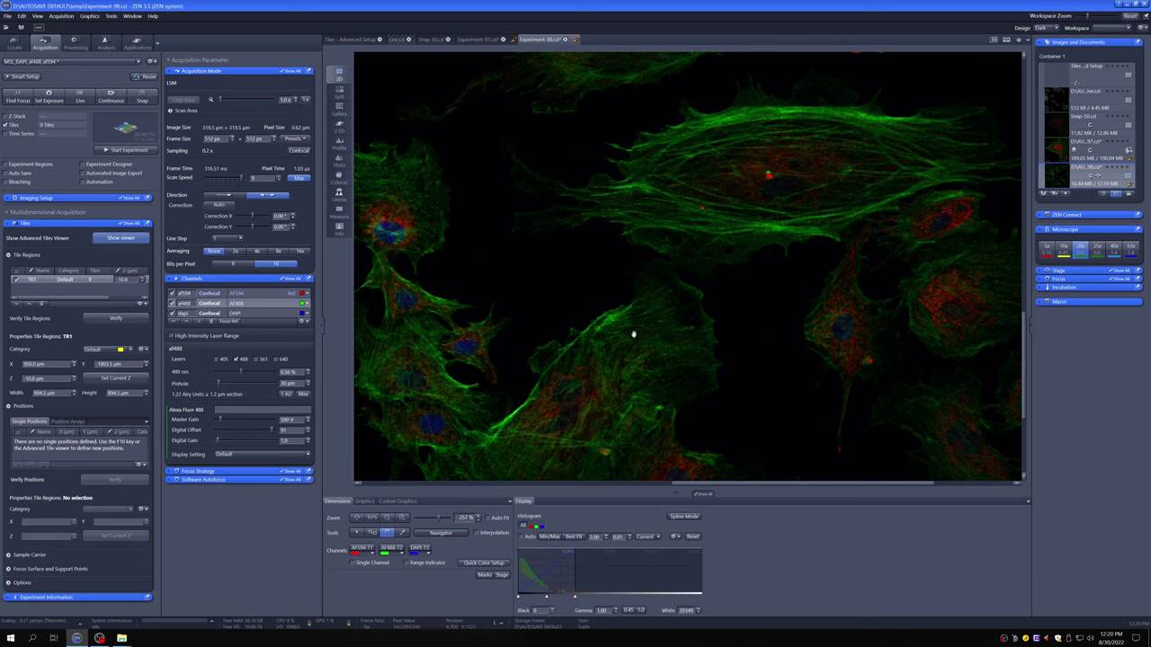
scroll(629, 268, "down", 3)
scroll(618, 284, "down", 1)
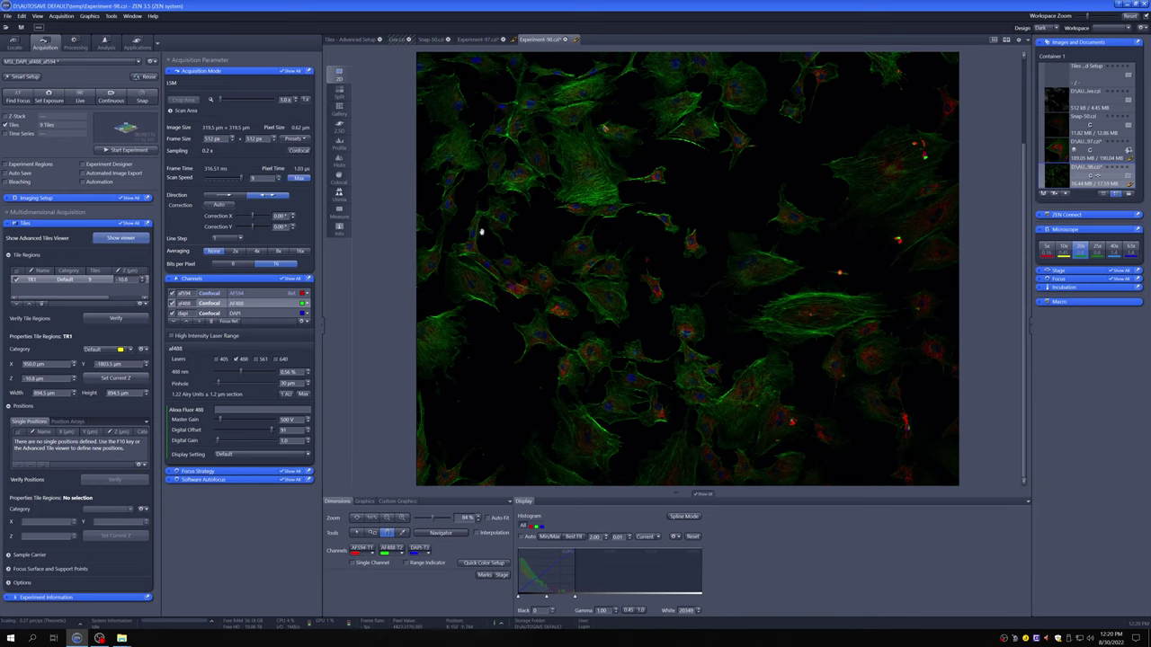
- In Processing, search 'stitch', select the Stitching method, and set its output to New Output
left_click(75, 44)
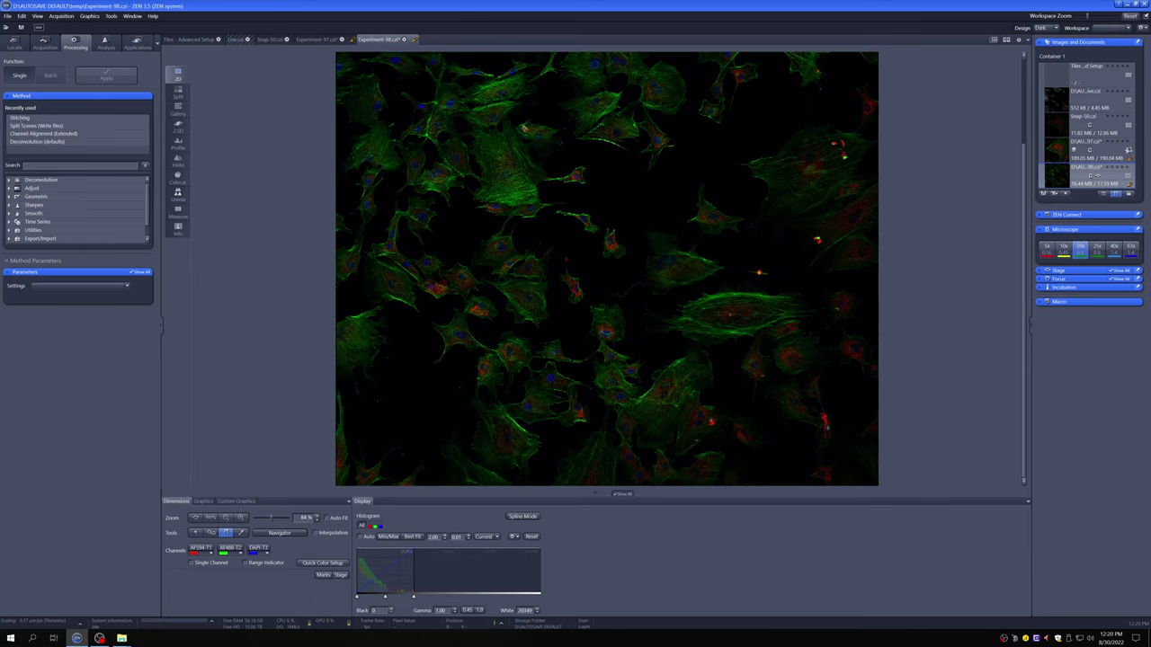
left_click(86, 165)
type("stitching")
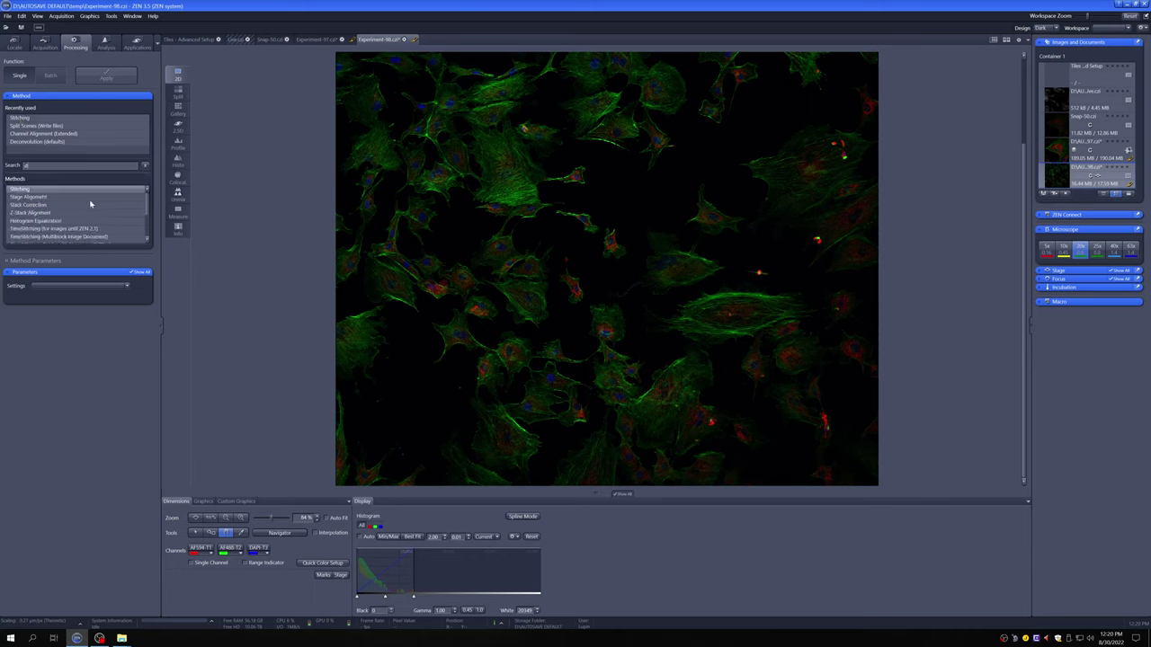
left_click(36, 191)
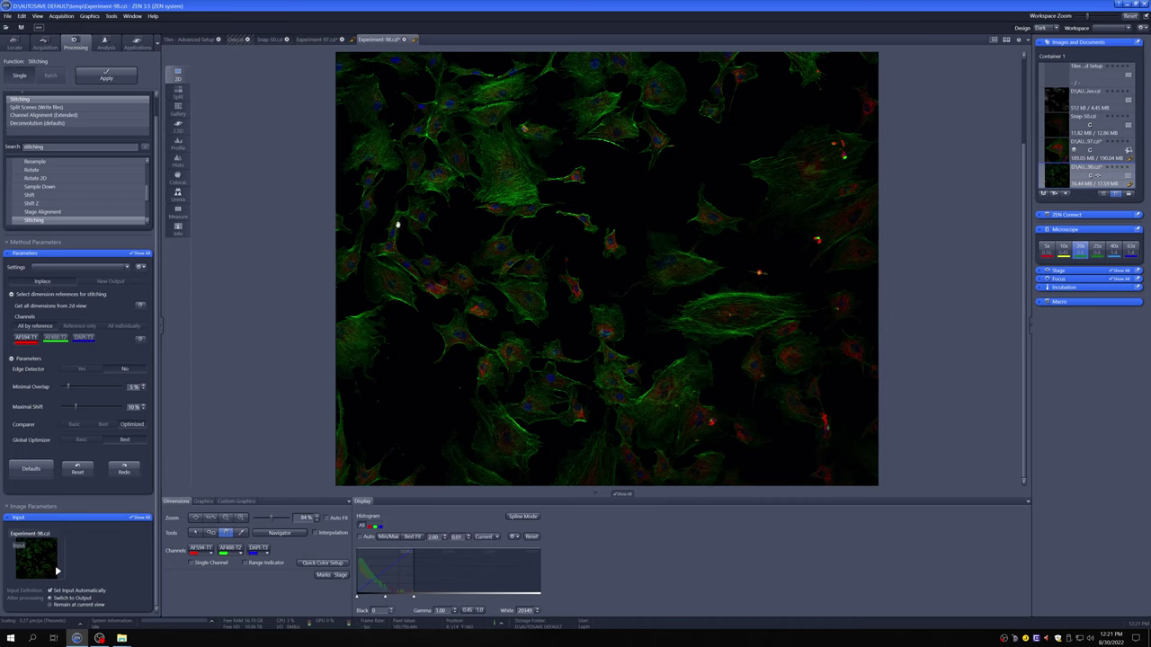
left_click(109, 281)
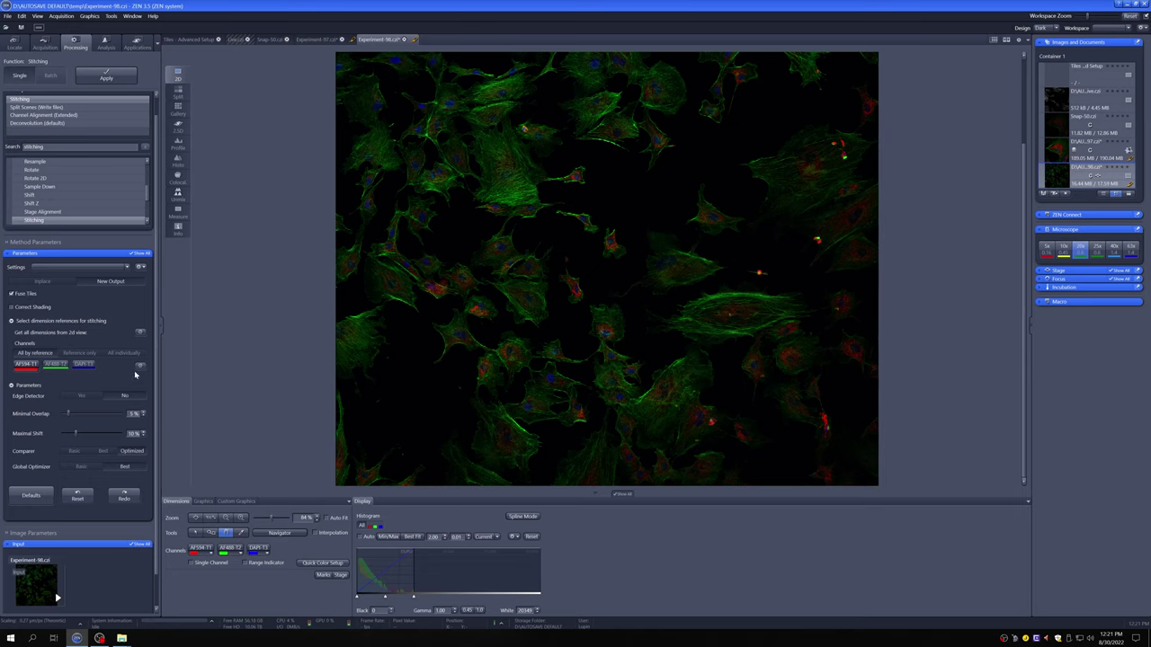
scroll(134, 353, "down", 1)
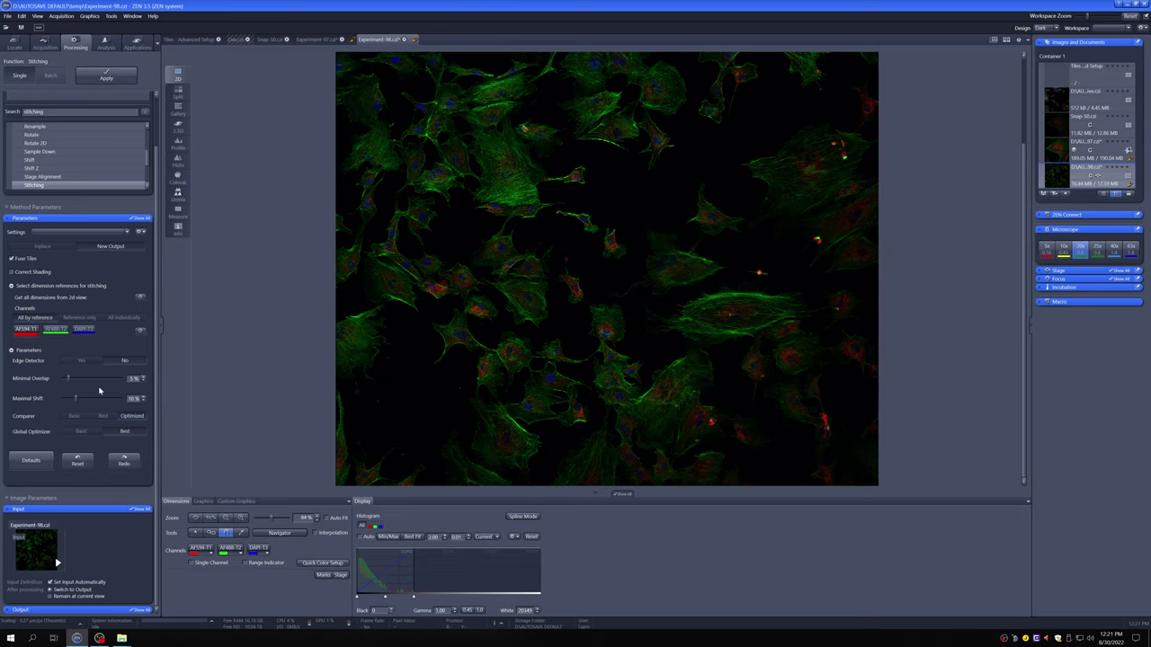
- Try DAPI-T3 and AF594-T1 as reference channels, then show only the brightened blue nuclei
left_click(80, 330)
left_click(37, 331)
left_click(203, 549)
left_click(231, 548)
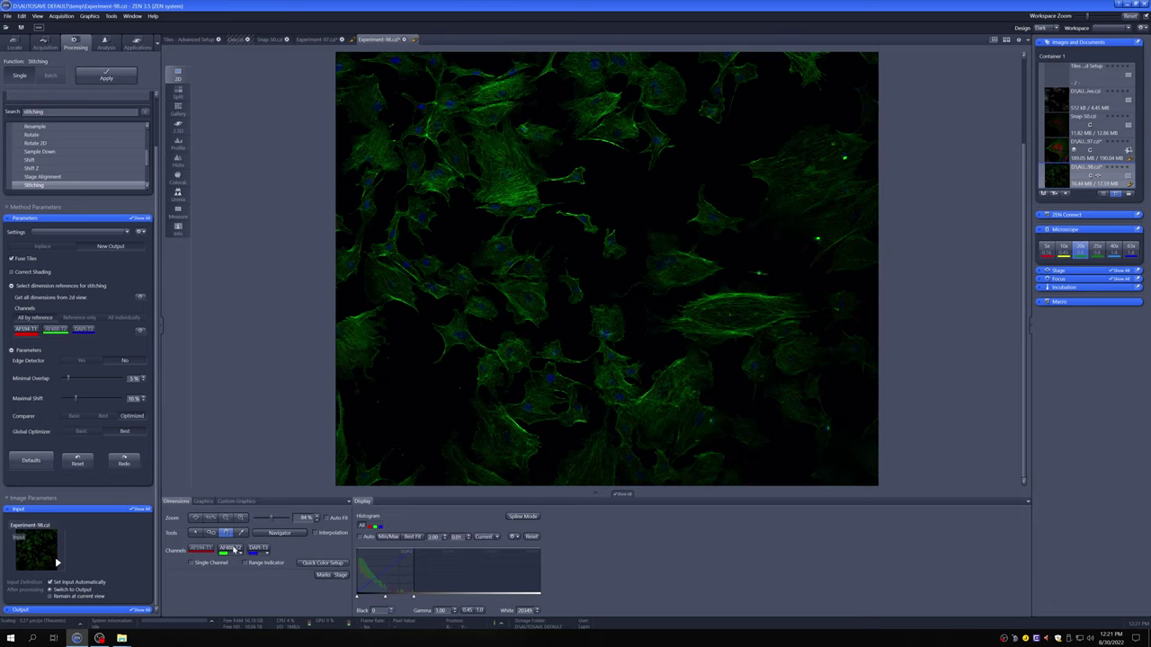
left_click_drag(414, 551, 379, 550)
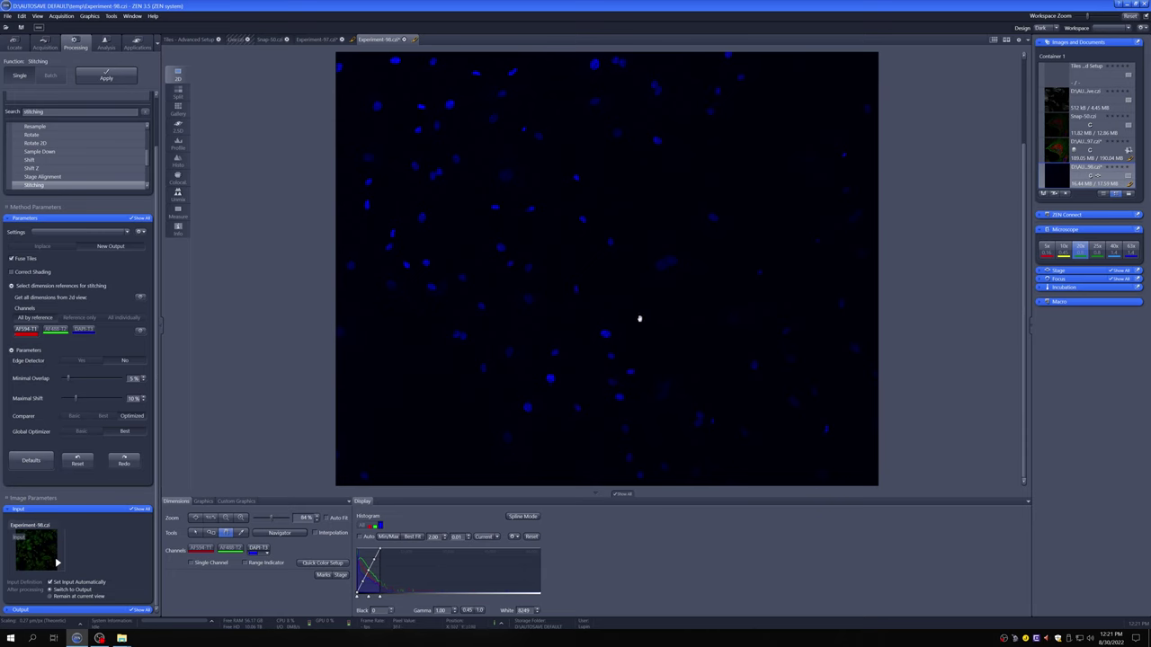
- View green-only, then red-only, and finish with only the green AF488 actin channel displayed
left_click(227, 550)
left_click(257, 549)
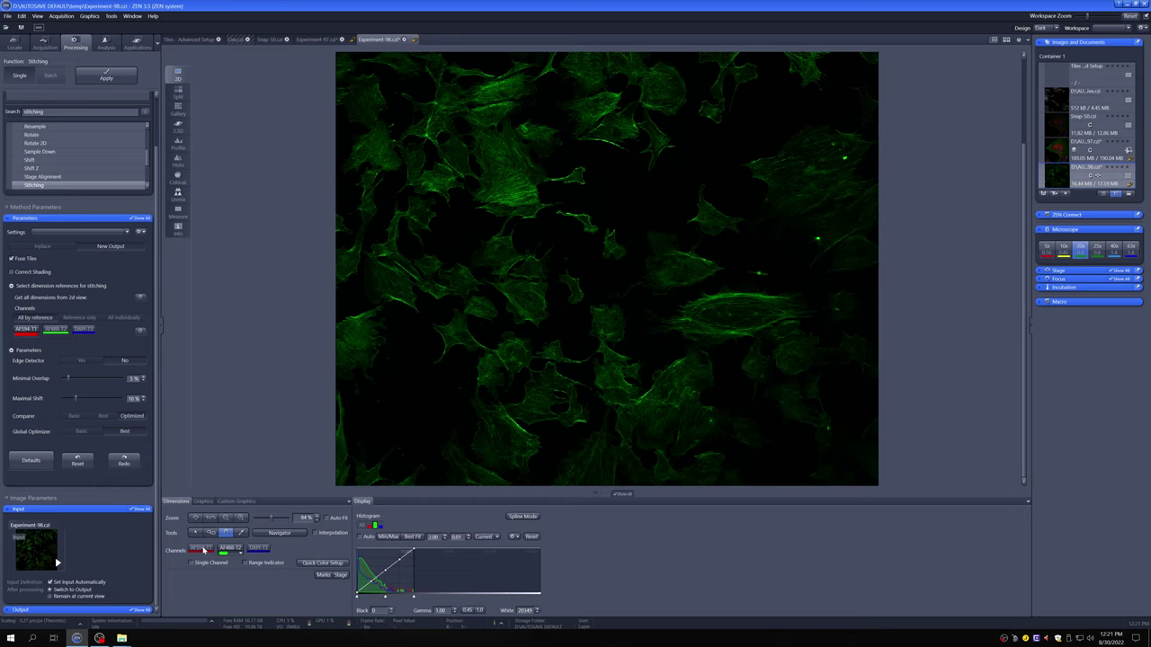
left_click(201, 550)
left_click(231, 549)
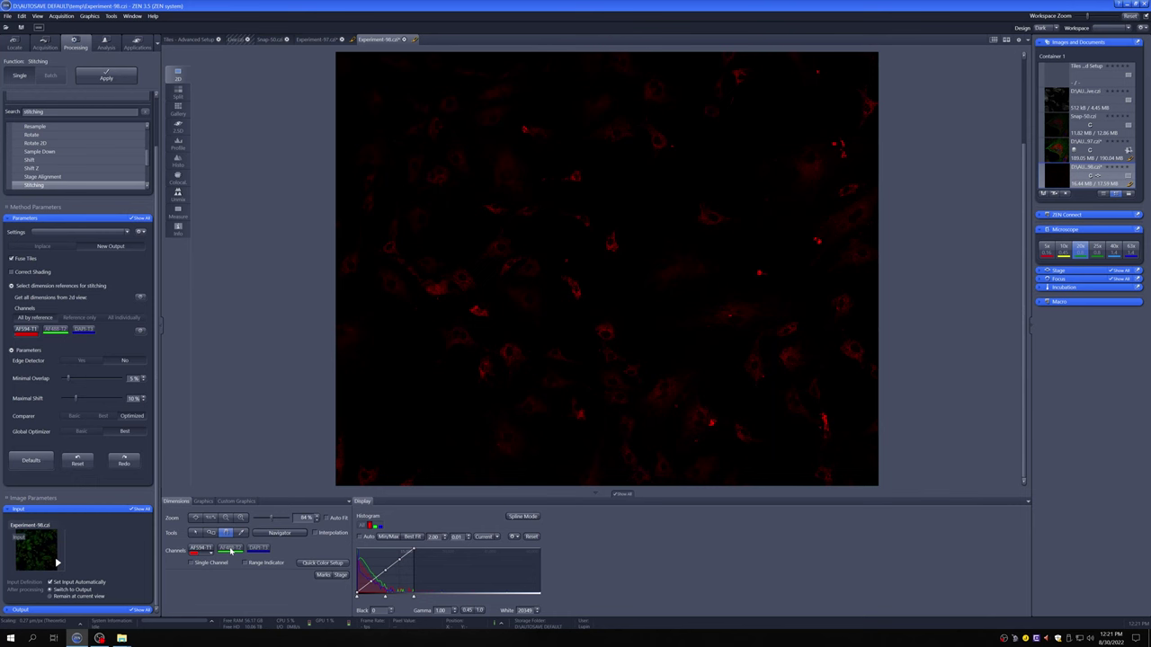
left_click(231, 549)
left_click(201, 549)
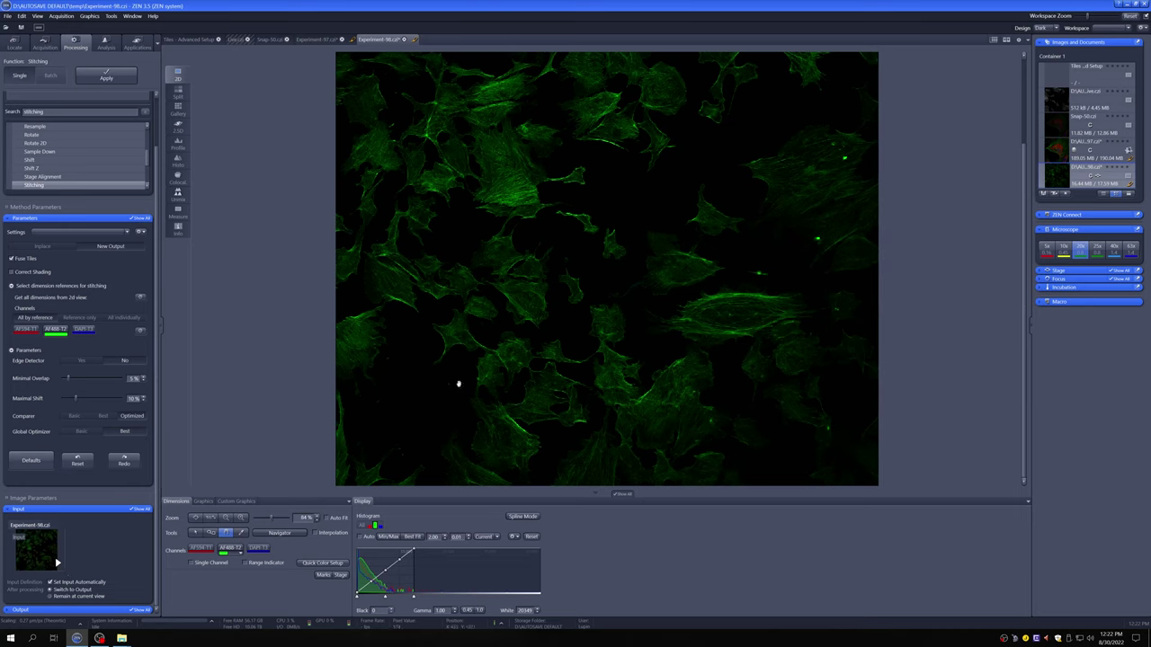
- Apply the stitching, then show the original Experiment-98.czi with DAPI and AF594 channels on
left_click(108, 78)
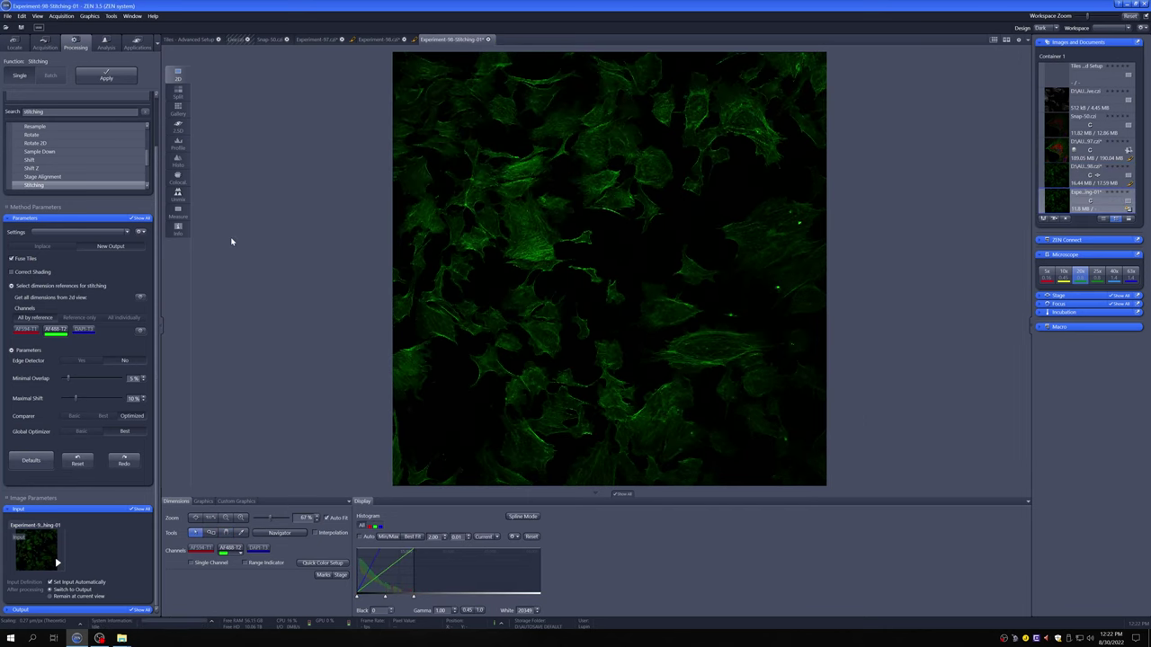
left_click(380, 40)
left_click(258, 549)
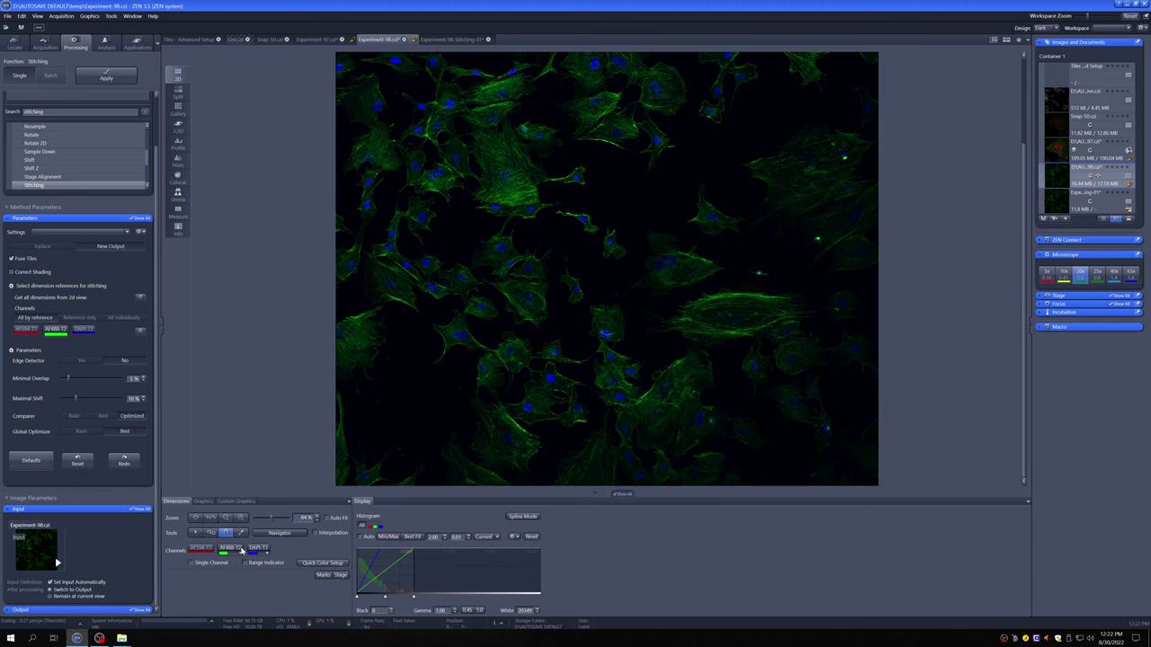
left_click(200, 550)
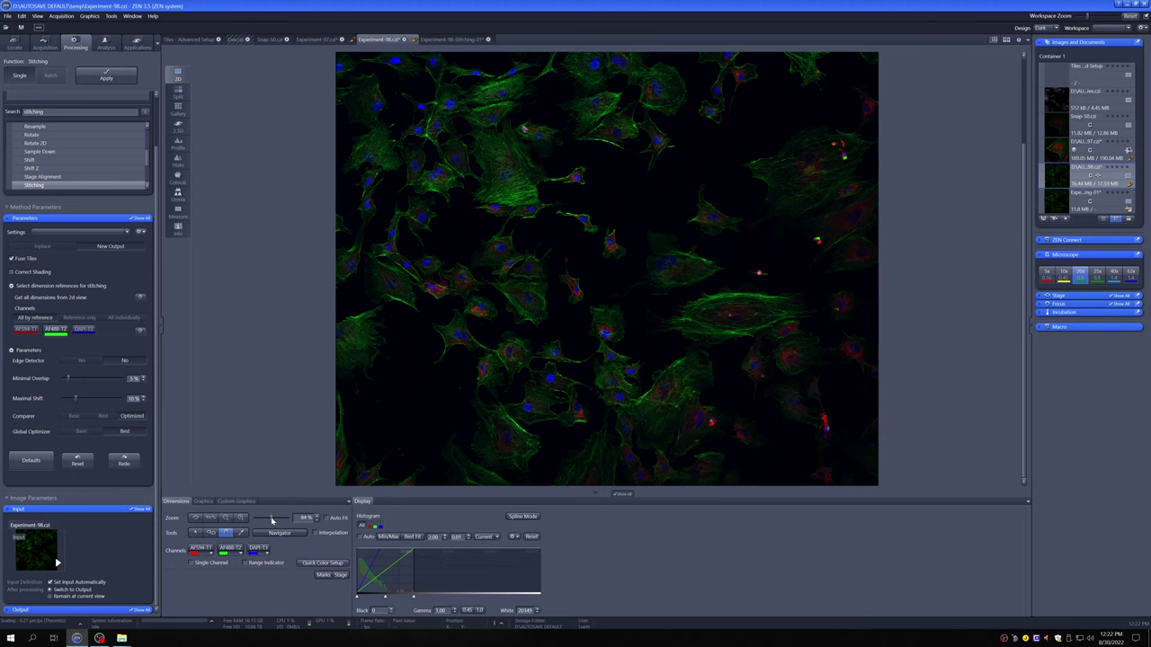
- Enlarge and pan the original image, then return to Experiment-98-Stitching-01
left_click_drag(273, 521, 278, 522)
left_click(224, 532)
left_click_drag(437, 405, 413, 146)
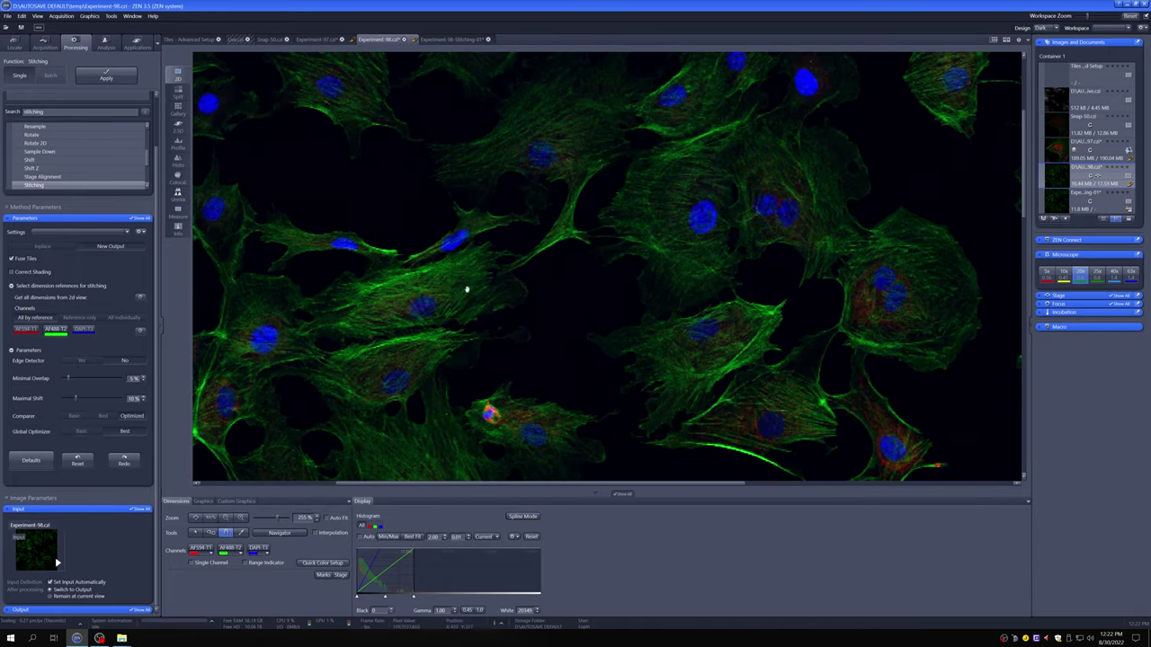
left_click(454, 40)
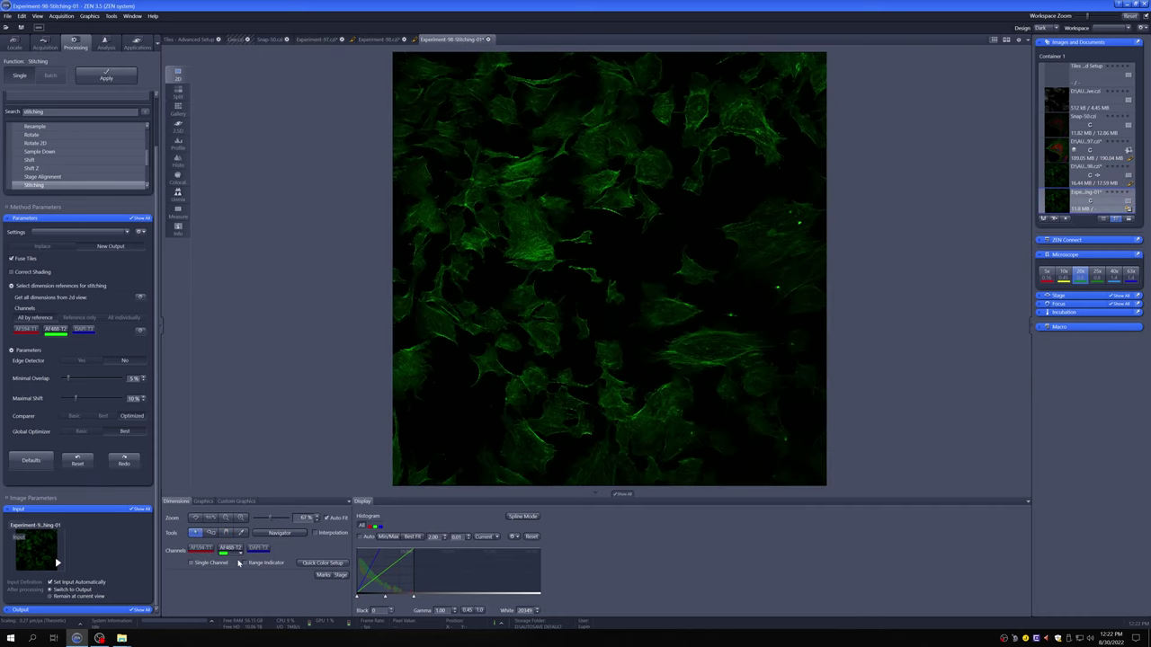
- Show the stitched image with blue, red and green channels overlaid, then zoom in and out
left_click(220, 563)
left_click(206, 562)
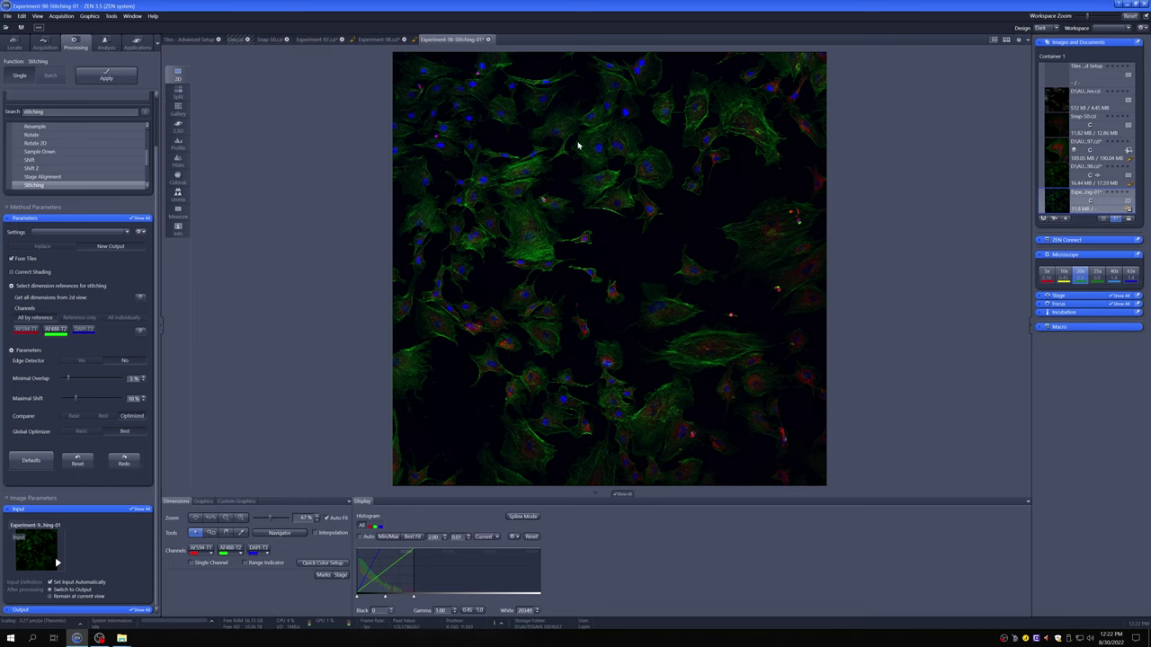
scroll(518, 163, "up", 10)
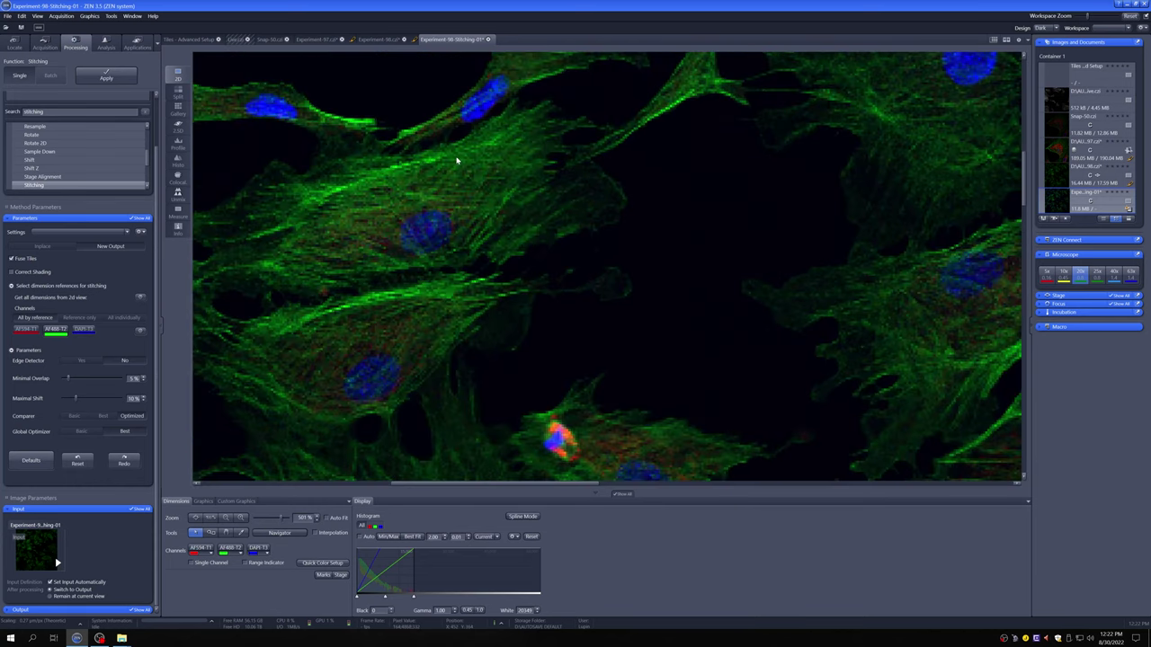
scroll(466, 155, "down", 3)
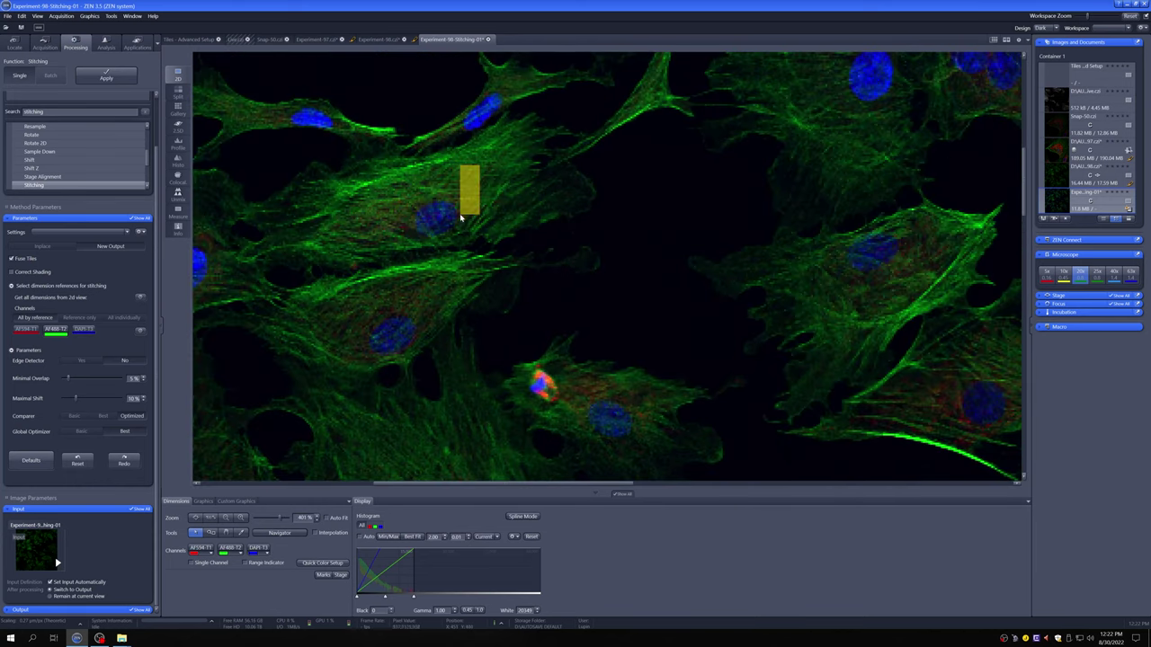
- Pan to another group of cells and compare the original image's close-up against the stitched one
left_click(226, 532)
left_click_drag(456, 225, 381, 331)
left_click(387, 39)
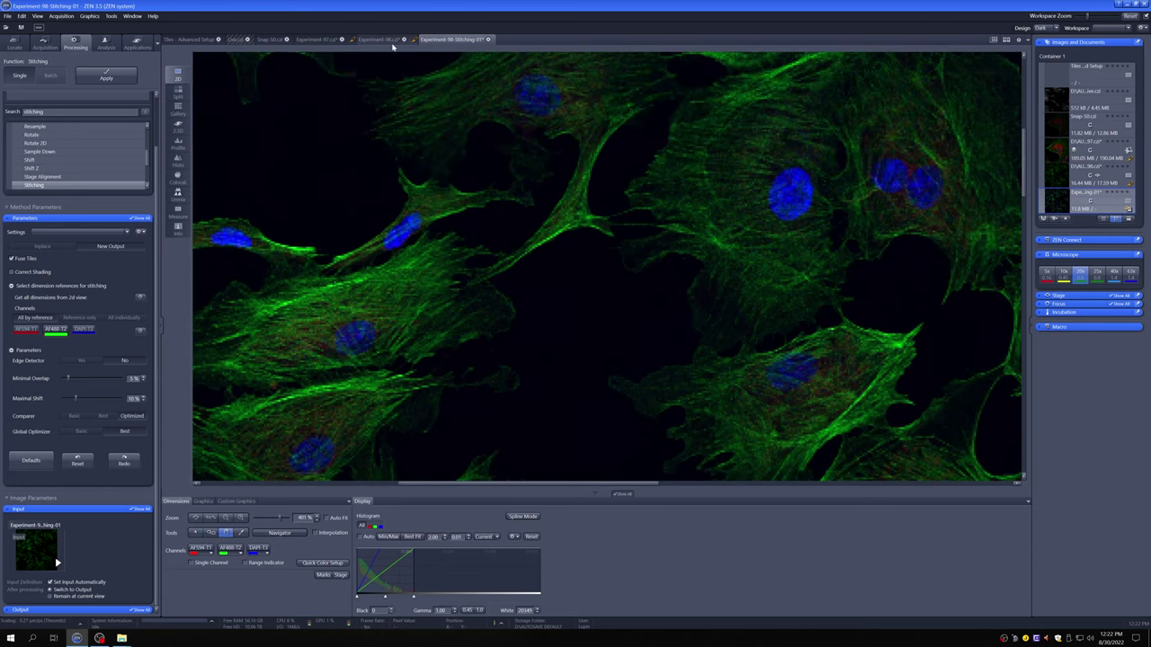
scroll(443, 280, "up", 2)
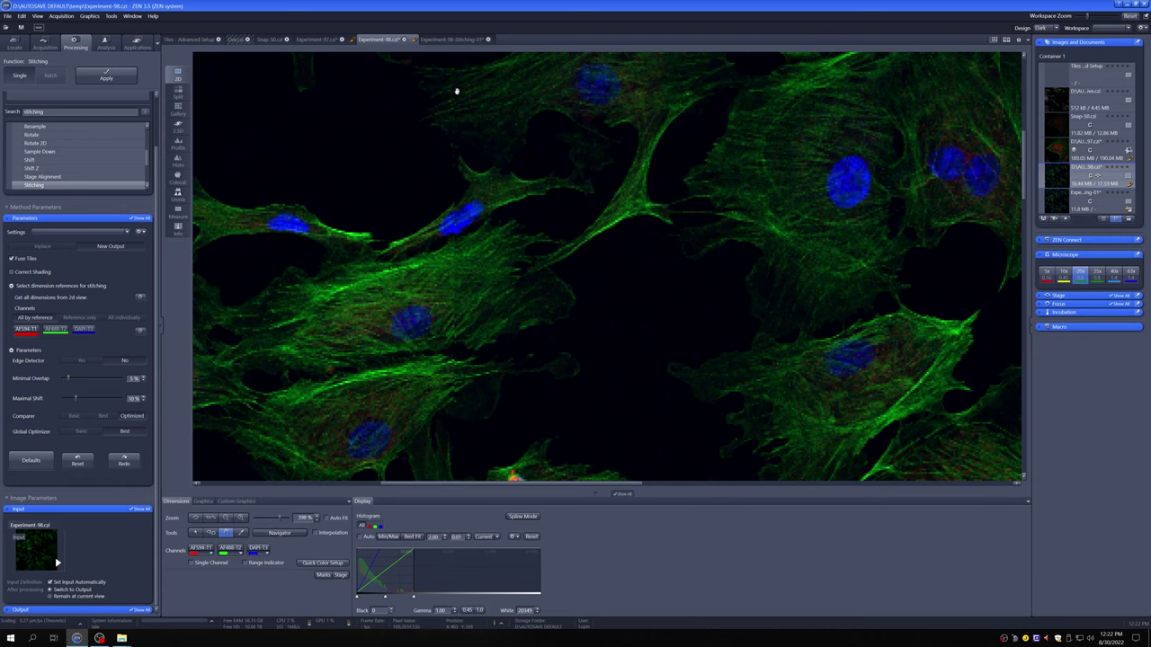
left_click(458, 38)
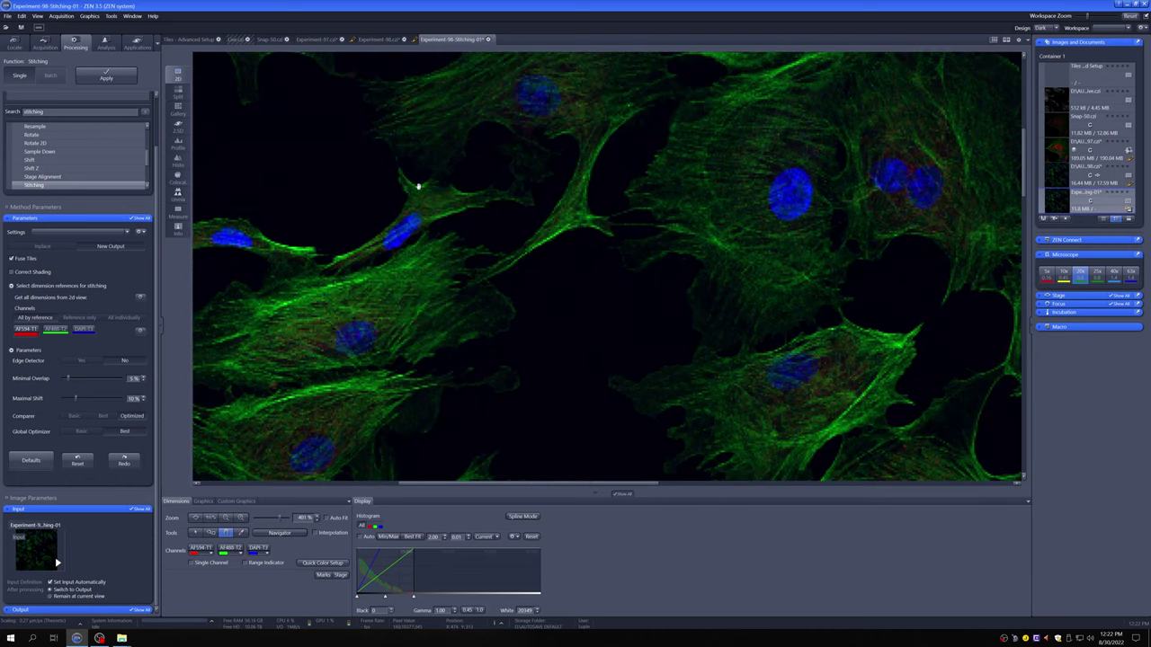